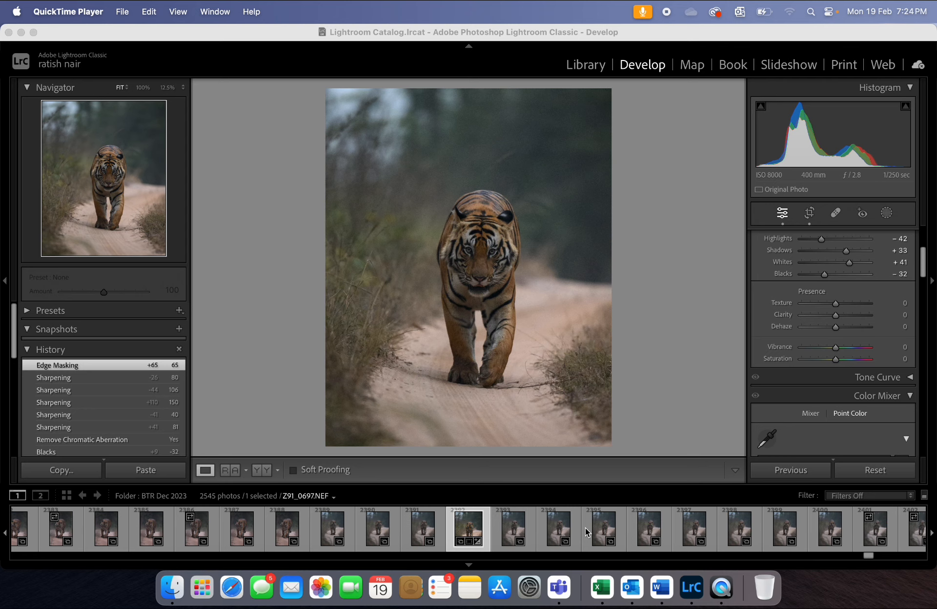
Reset all develop adjustments on the tiger photo
{"action": "left_click", "coordinate": [862, 468]}
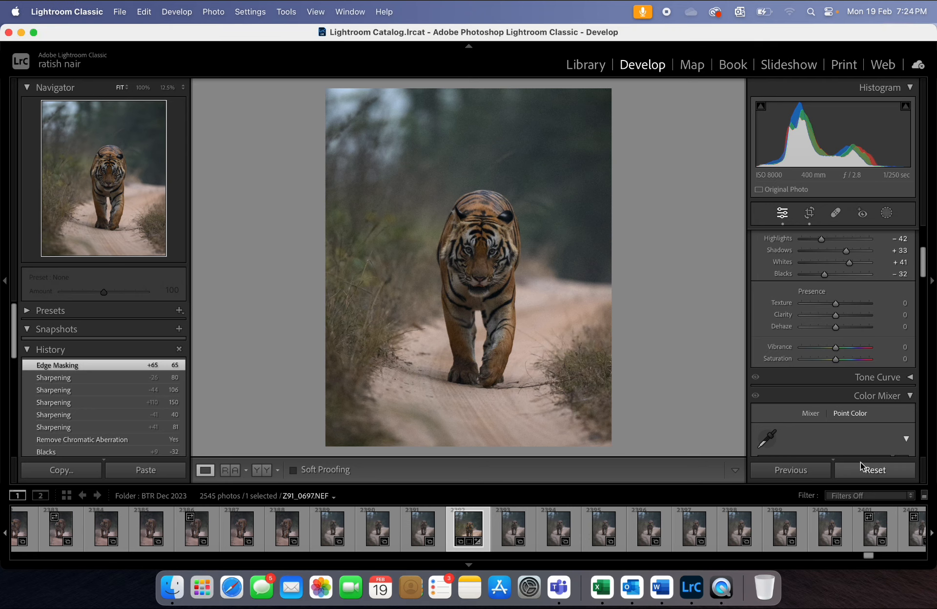
{"action": "left_click", "coordinate": [862, 467]}
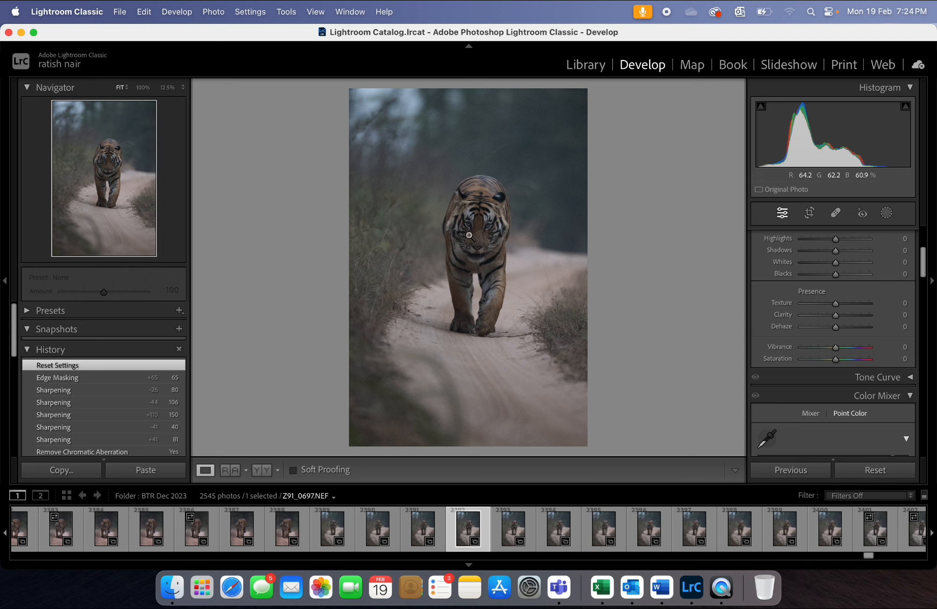
Examine the noise and detail around the tiger's face at 100% zoom, compared with the full photo
{"action": "left_click", "coordinate": [143, 87]}
{"action": "scroll", "coordinate": [466, 233], "scroll_direction": "up", "scroll_amount": 5}
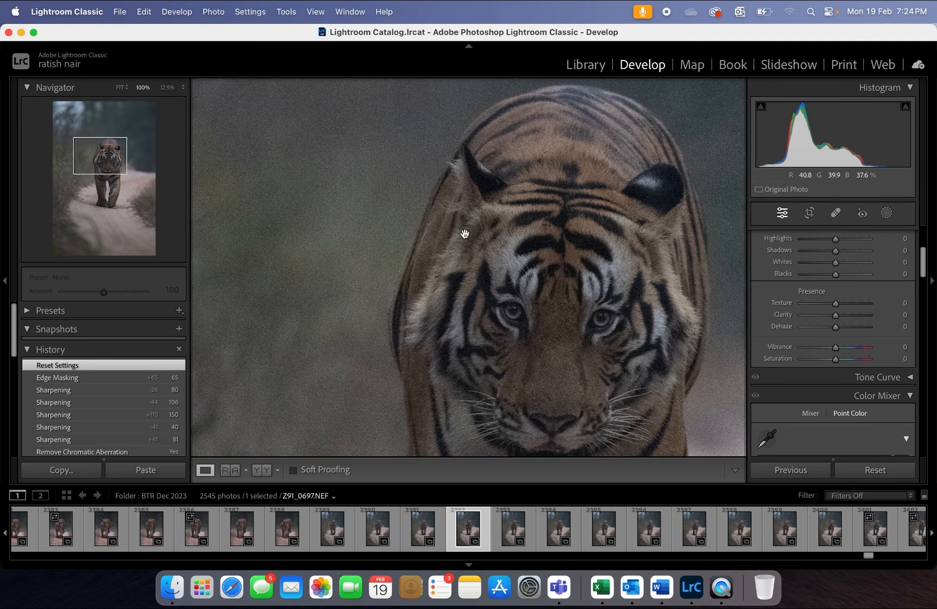
{"action": "scroll", "coordinate": [465, 234], "scroll_direction": "right", "scroll_amount": 3}
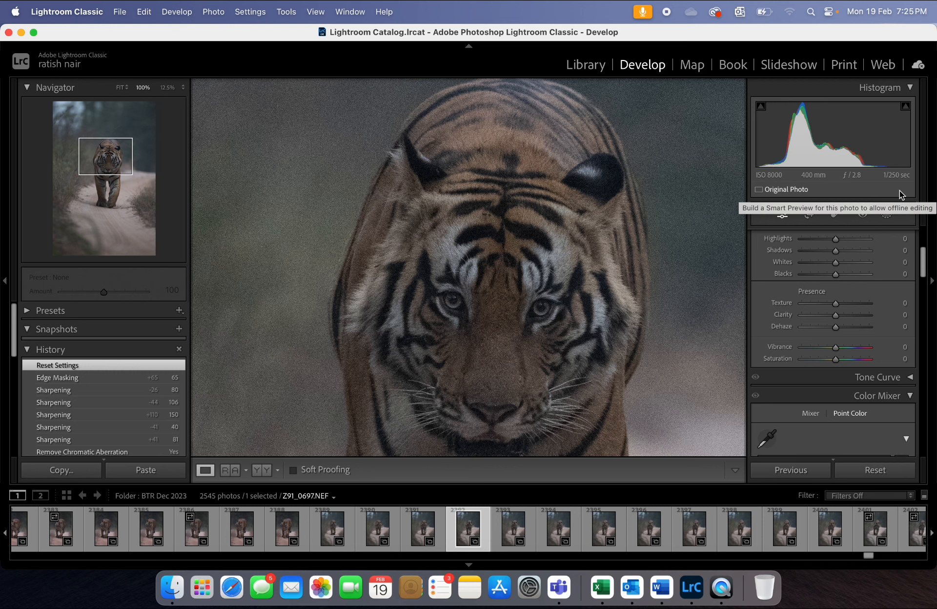
{"action": "left_click", "coordinate": [121, 88]}
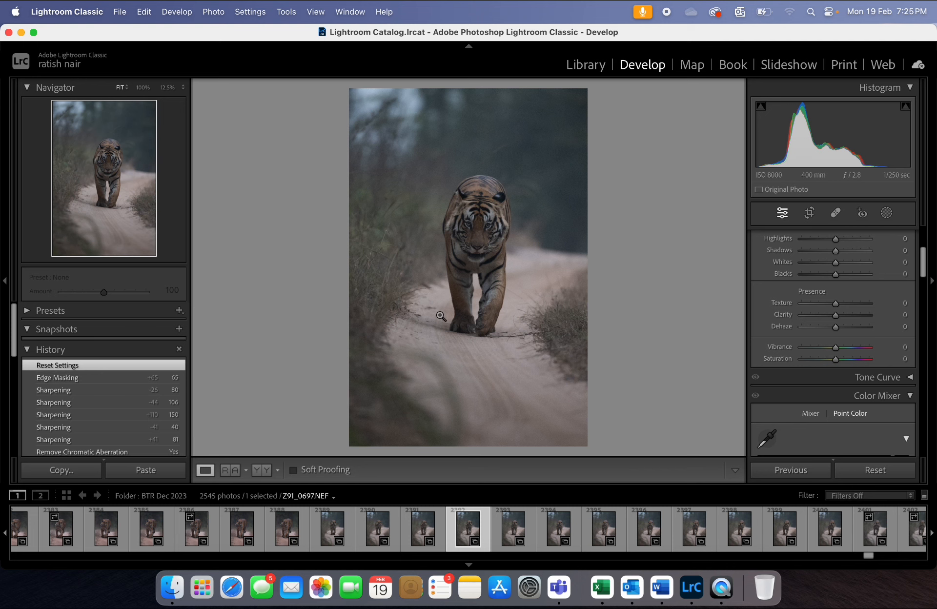
{"action": "left_click", "coordinate": [474, 222]}
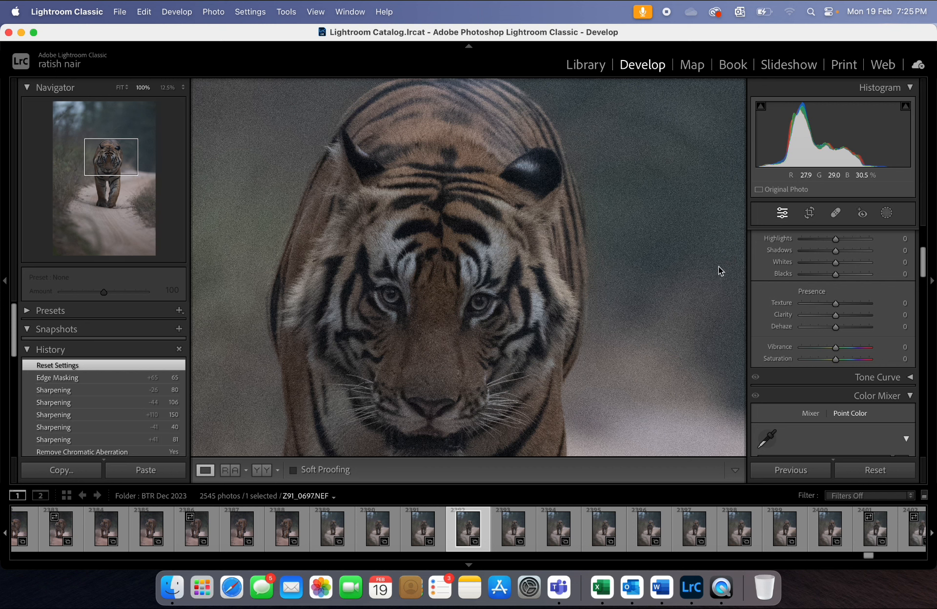
{"action": "left_click", "coordinate": [536, 263]}
Change the photo's profile to Camera Standard
{"action": "scroll", "coordinate": [898, 322], "scroll_direction": "up", "scroll_amount": 5}
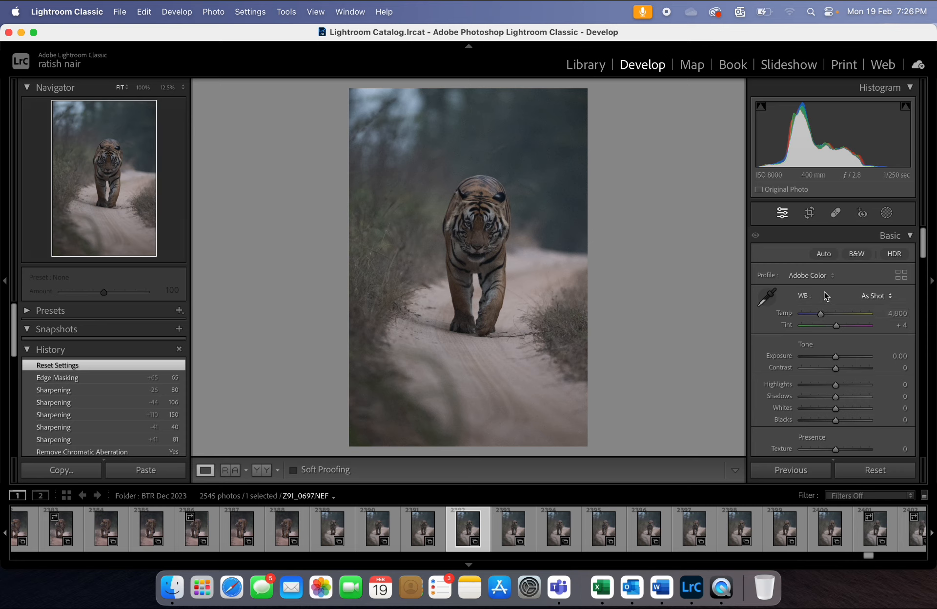
{"action": "left_click", "coordinate": [827, 276]}
{"action": "left_click", "coordinate": [830, 341]}
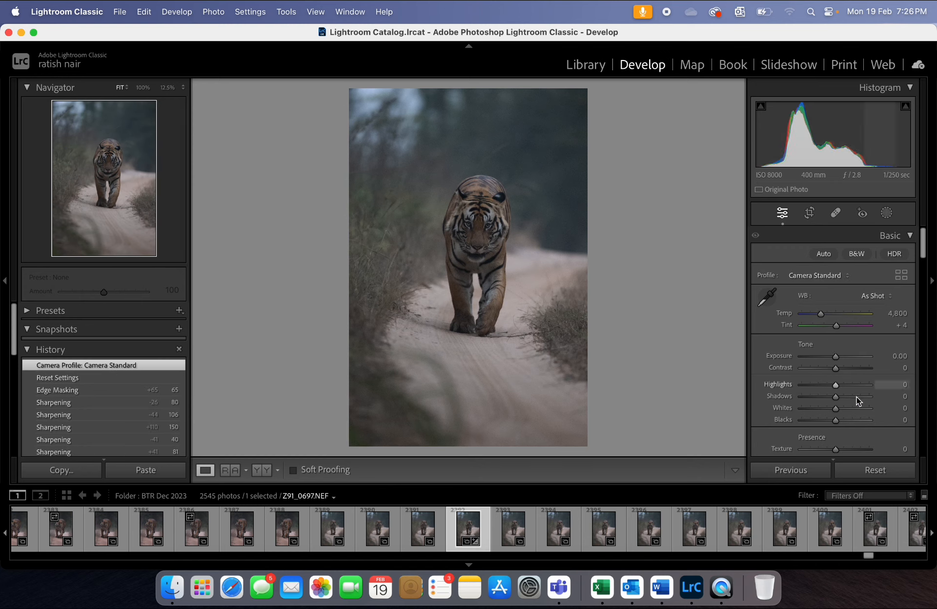
Apply the Auto Upright correction, set the transform rotation to -1.3 and constrain the crop
{"action": "scroll", "coordinate": [856, 397], "scroll_direction": "down", "scroll_amount": 15}
{"action": "scroll", "coordinate": [856, 397], "scroll_direction": "down", "scroll_amount": 10}
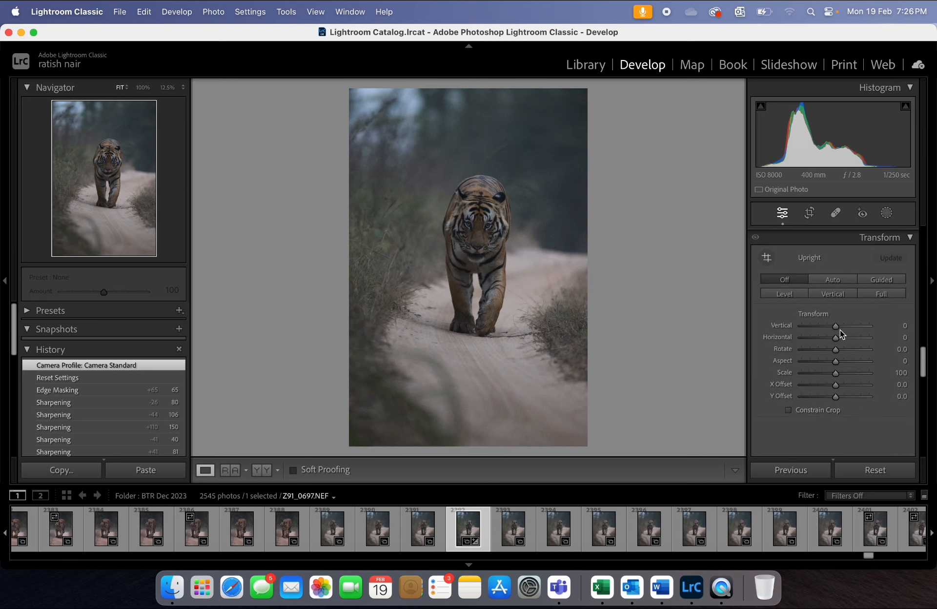
{"action": "left_click", "coordinate": [831, 280]}
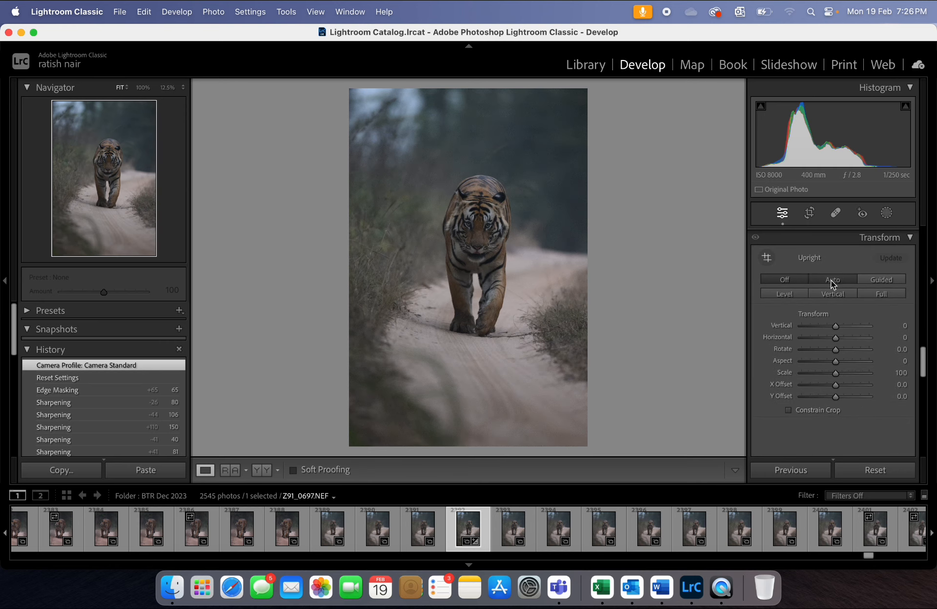
{"action": "left_click", "coordinate": [836, 351]}
{"action": "left_click_drag", "start_coordinate": [836, 351], "coordinate": [831, 350]}
{"action": "left_click", "coordinate": [830, 410]}
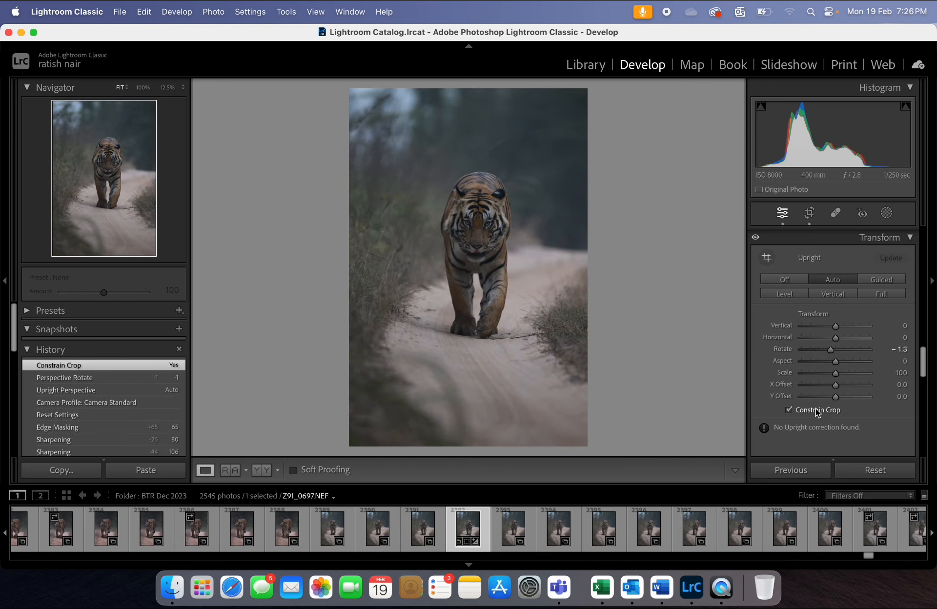
Crop the photo to a 4 x 5 / 8 x 10 aspect ratio, shifting the image down slightly within the frame
{"action": "scroll", "coordinate": [830, 352], "scroll_direction": "up", "scroll_amount": 5}
{"action": "left_click", "coordinate": [810, 213]}
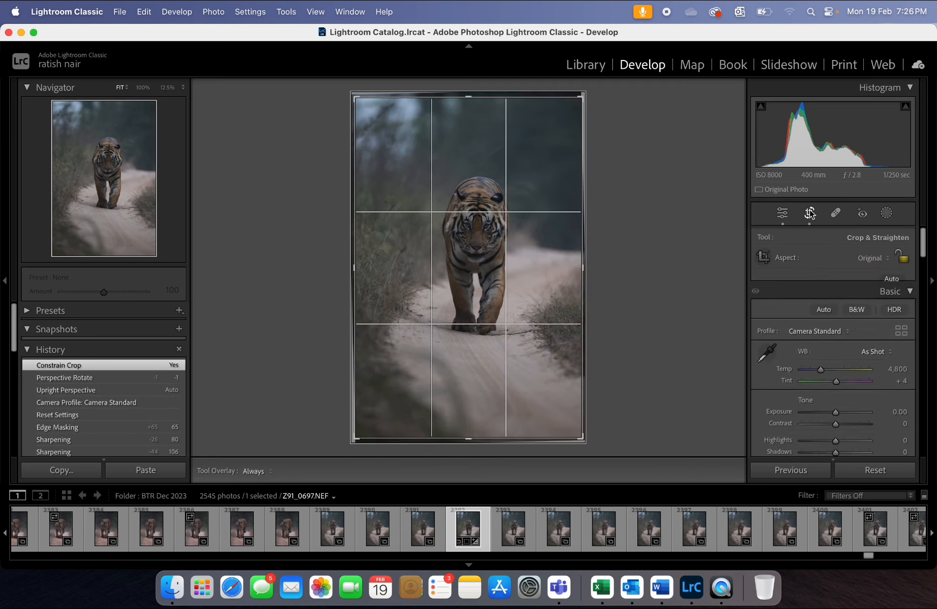
{"action": "left_click", "coordinate": [882, 258]}
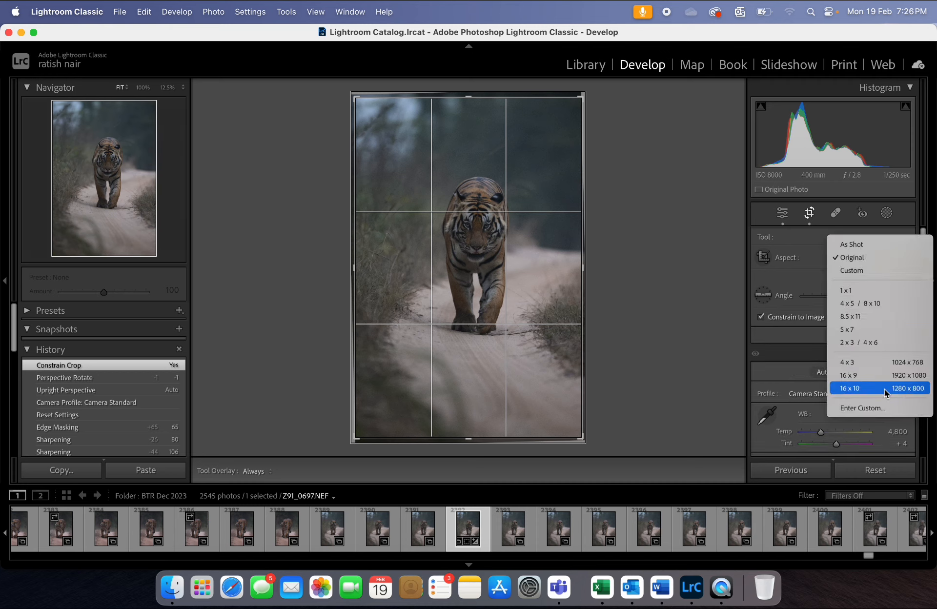
{"action": "left_click", "coordinate": [878, 304]}
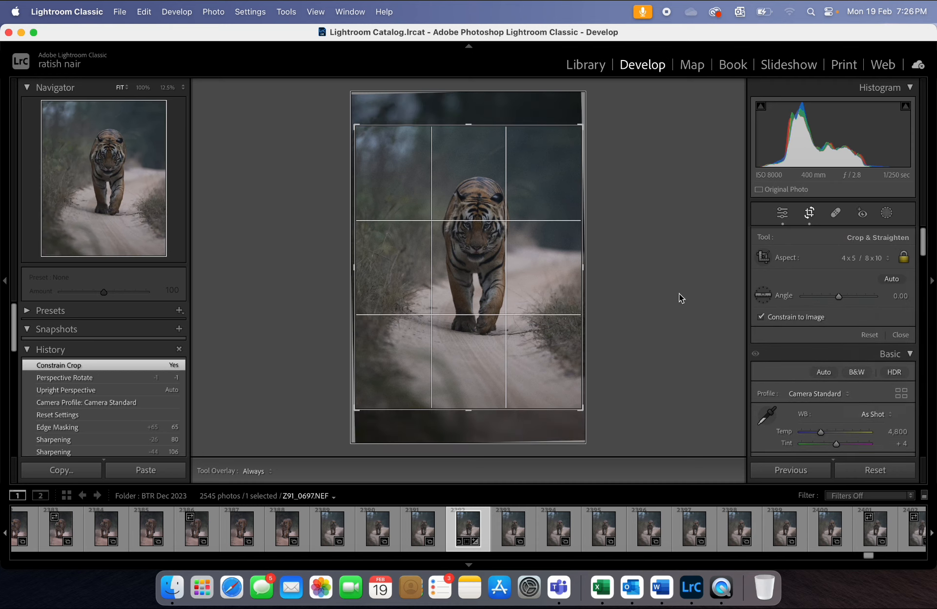
{"action": "left_click_drag", "start_coordinate": [485, 278], "coordinate": [484, 301]}
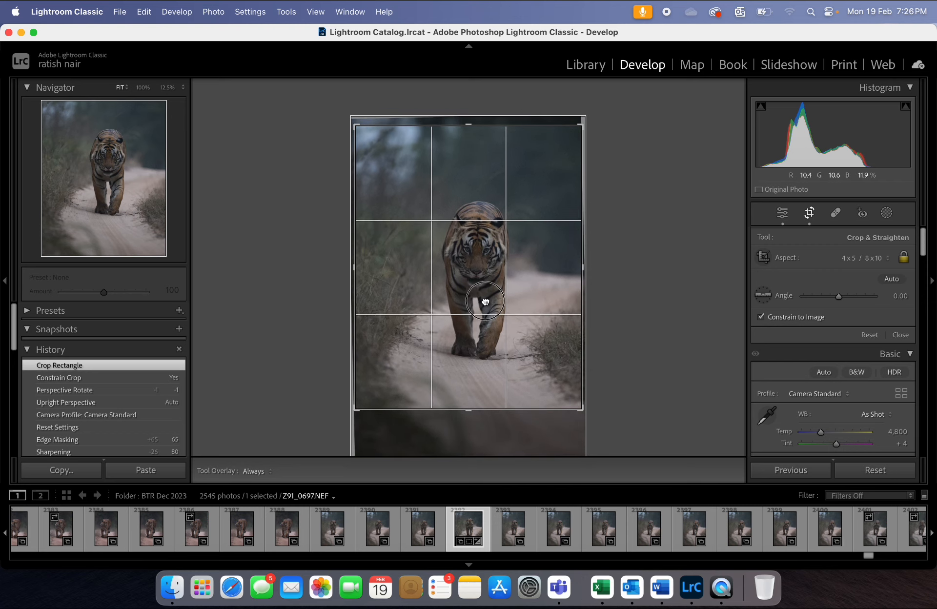
{"action": "scroll", "coordinate": [903, 424], "scroll_direction": "down", "scroll_amount": 20}
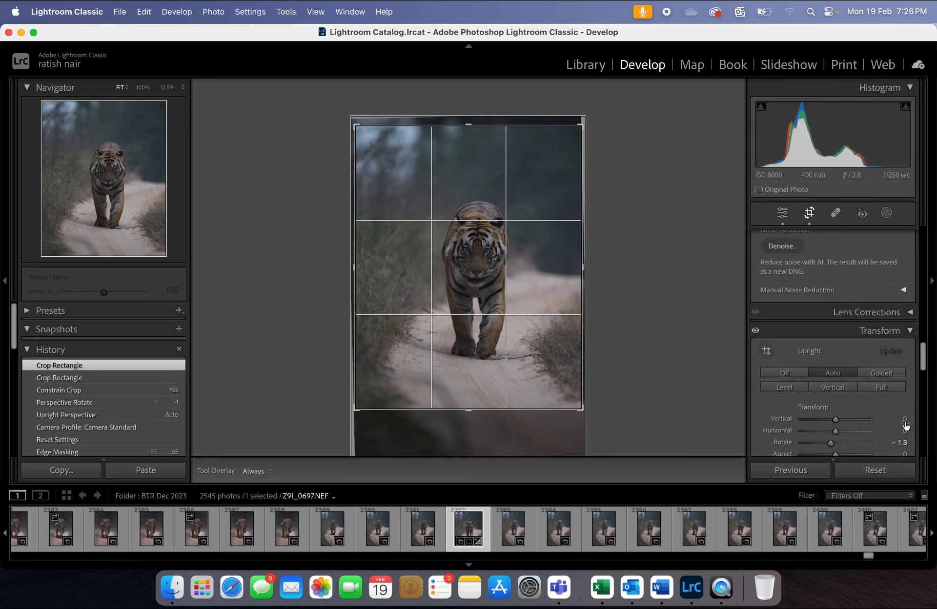
{"action": "scroll", "coordinate": [905, 424], "scroll_direction": "up", "scroll_amount": 5}
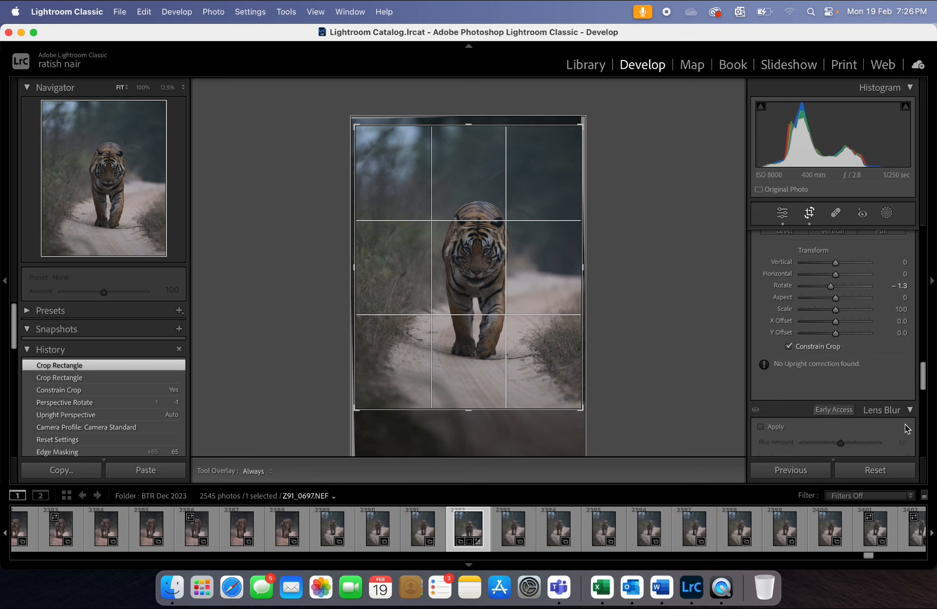
{"action": "left_click", "coordinate": [781, 218]}
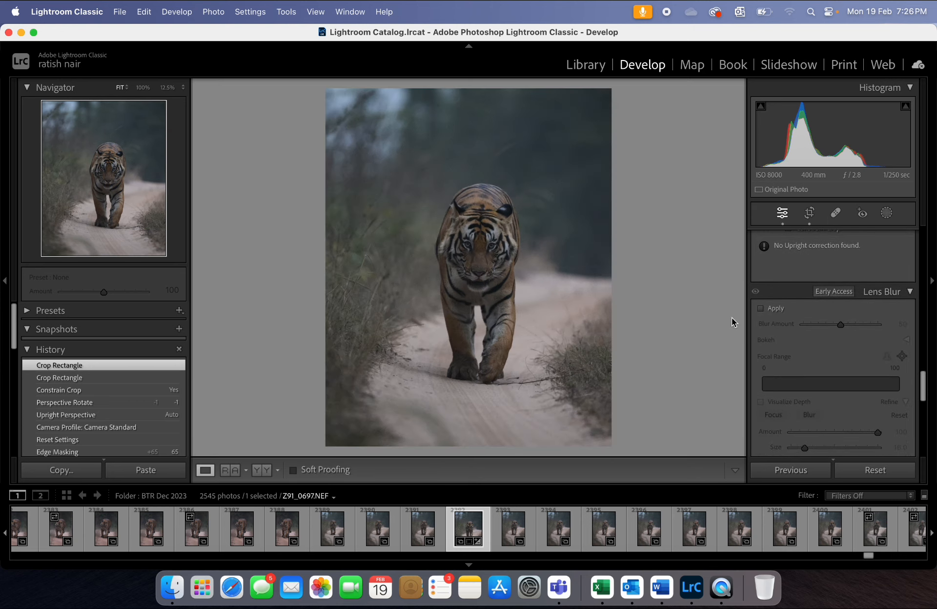
Set the white balance by sampling the pale fur near the tiger's eyes, and adjust the tint to +4
{"action": "left_click", "coordinate": [484, 271]}
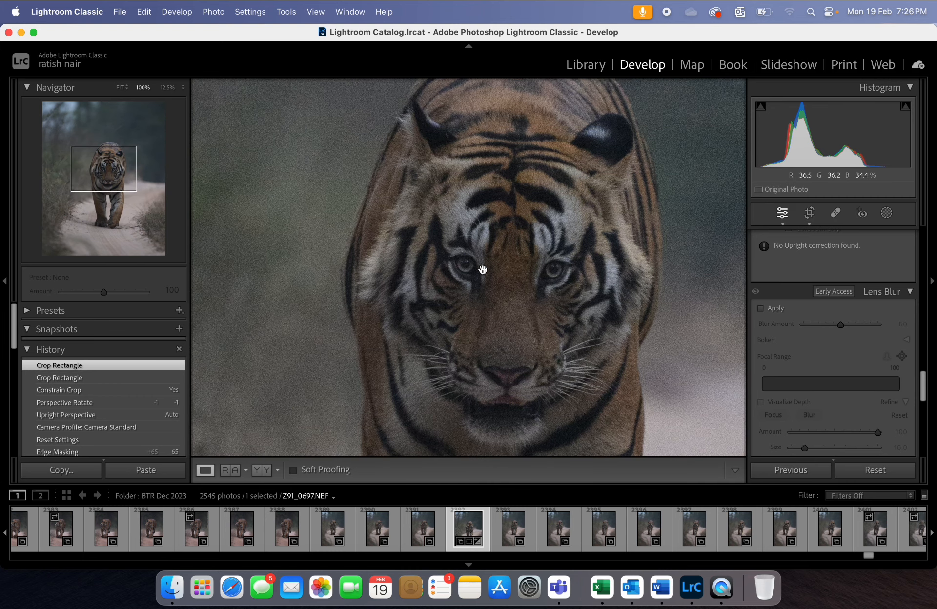
{"action": "left_click", "coordinate": [337, 212]}
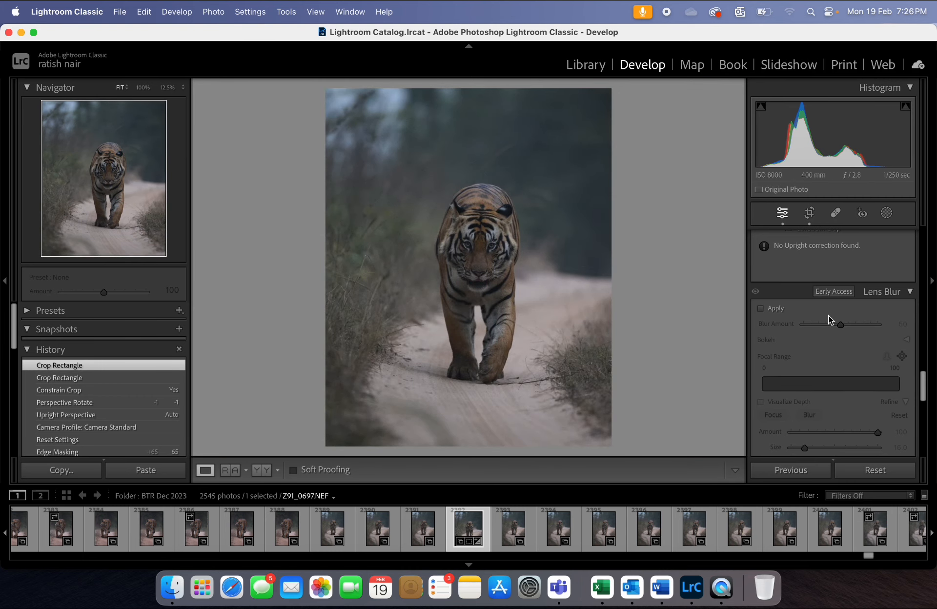
{"action": "scroll", "coordinate": [832, 330], "scroll_direction": "up", "scroll_amount": 3}
{"action": "scroll", "coordinate": [832, 331], "scroll_direction": "up", "scroll_amount": 10}
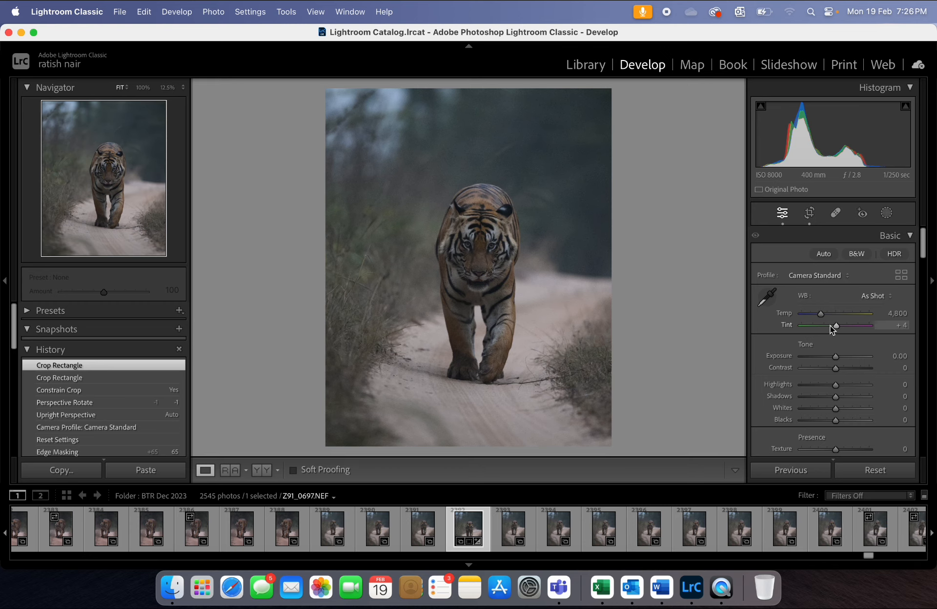
{"action": "left_click", "coordinate": [766, 296]}
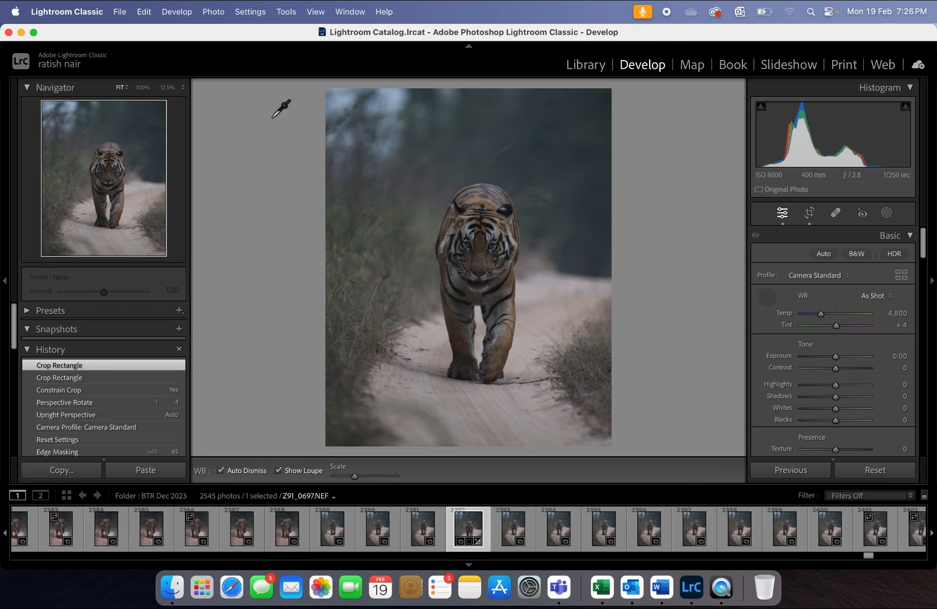
{"action": "left_click", "coordinate": [143, 87]}
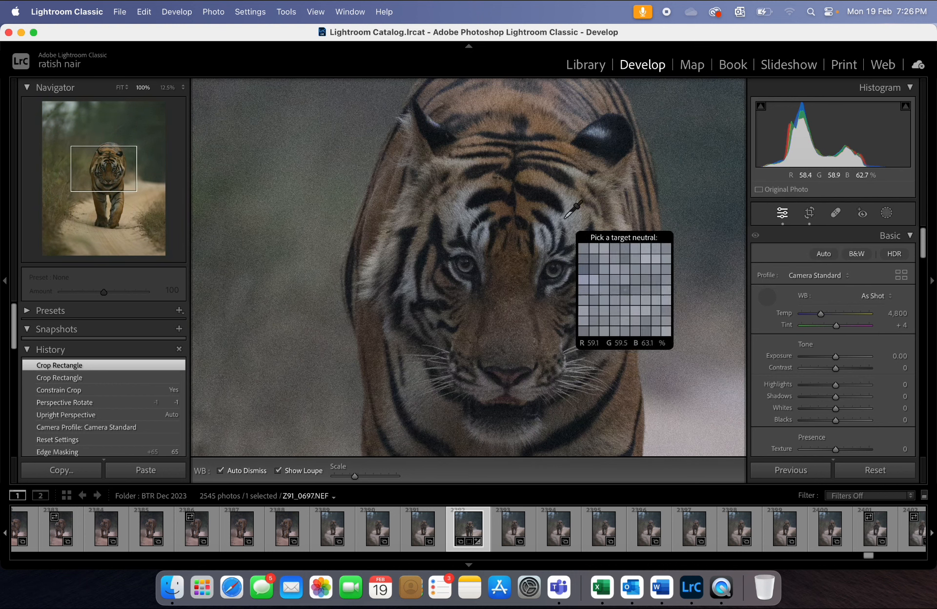
{"action": "left_click", "coordinate": [537, 238]}
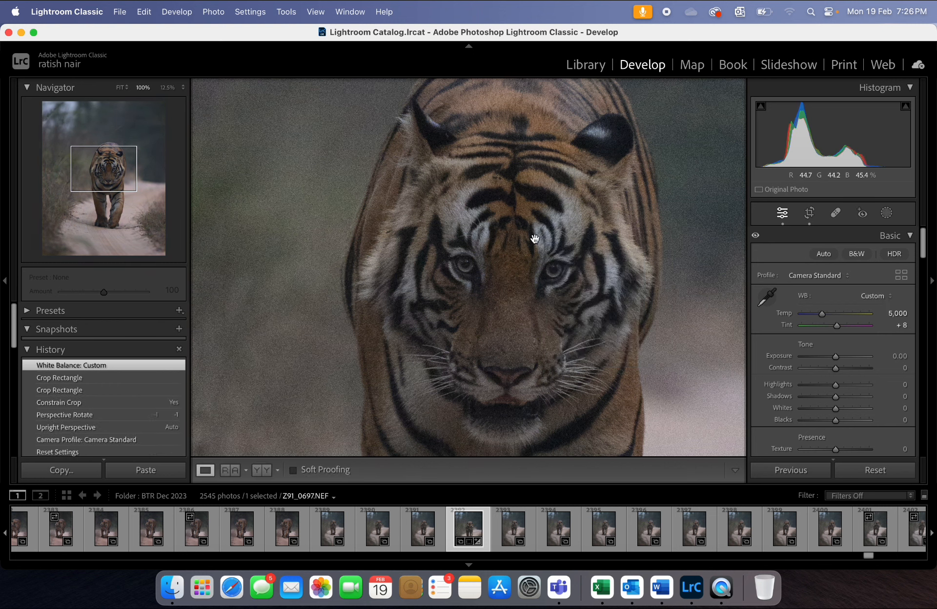
{"action": "left_click_drag", "start_coordinate": [836, 324], "coordinate": [836, 325]}
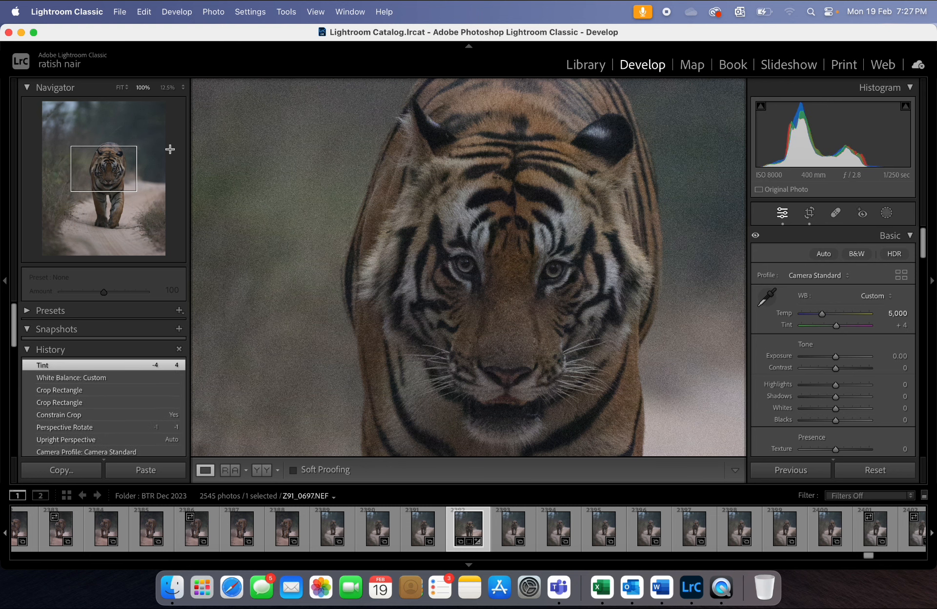
Adjust the tone with Highlights at -60, Shadows at +38, Whites at +45 and Blacks at -33
{"action": "left_click", "coordinate": [119, 88]}
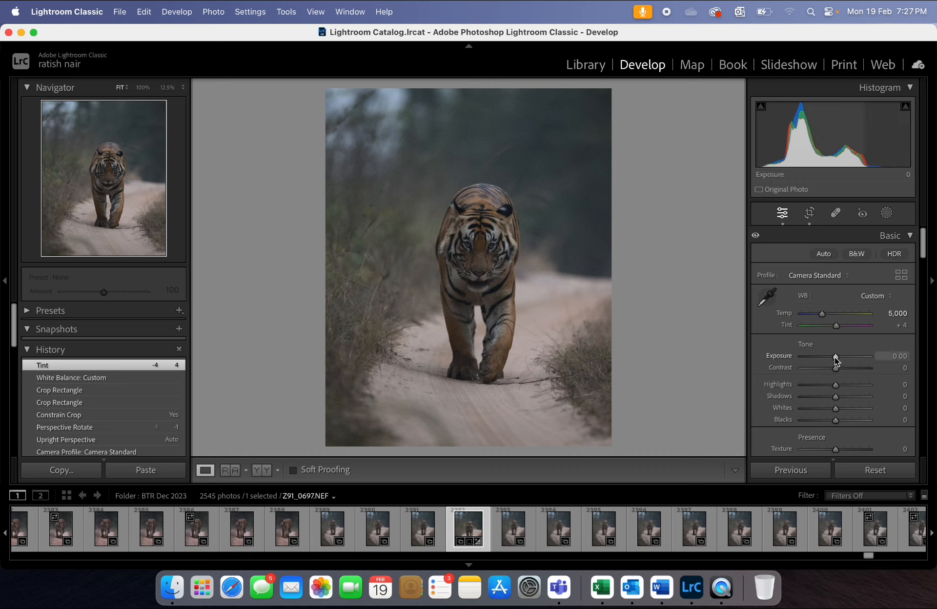
{"action": "left_click_drag", "start_coordinate": [836, 385], "coordinate": [821, 422]}
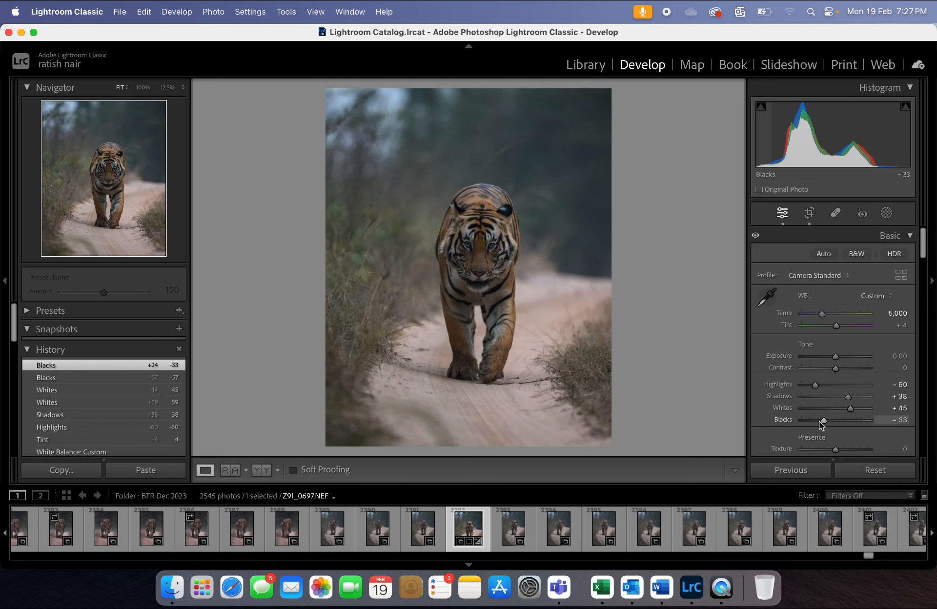
Review the sharpening and noise reduction settings and examine the noise in the background and on the tiger's face at 100%
{"action": "scroll", "coordinate": [821, 422], "scroll_direction": "down", "scroll_amount": 5}
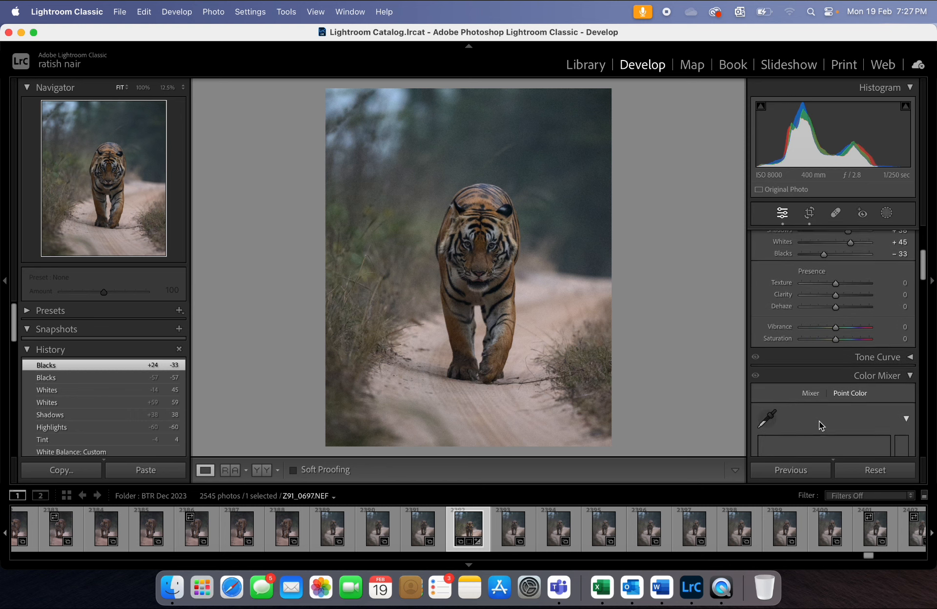
{"action": "scroll", "coordinate": [855, 312], "scroll_direction": "down", "scroll_amount": 10}
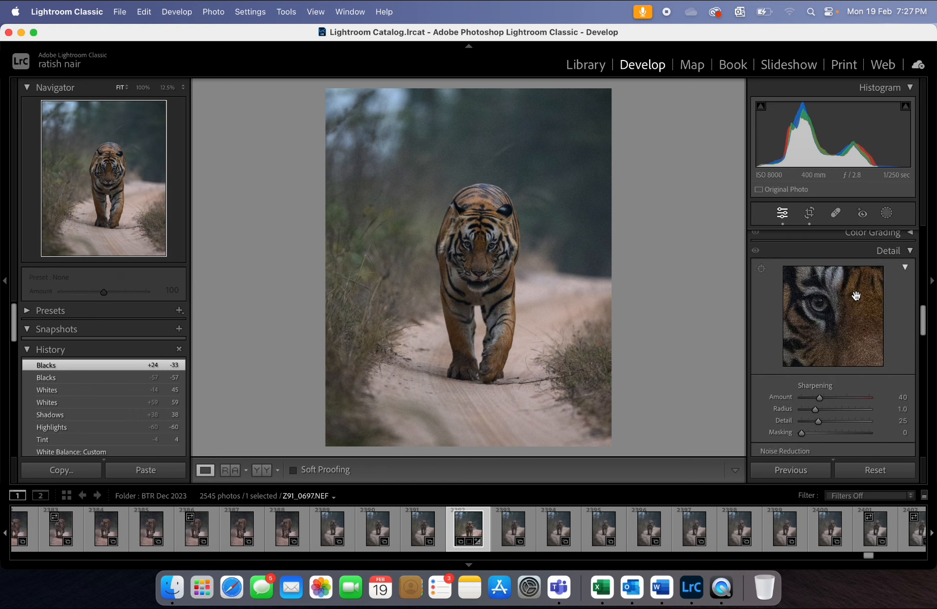
{"action": "scroll", "coordinate": [871, 350], "scroll_direction": "down", "scroll_amount": 3}
{"action": "scroll", "coordinate": [871, 350], "scroll_direction": "up", "scroll_amount": 3}
{"action": "scroll", "coordinate": [871, 349], "scroll_direction": "up", "scroll_amount": 1}
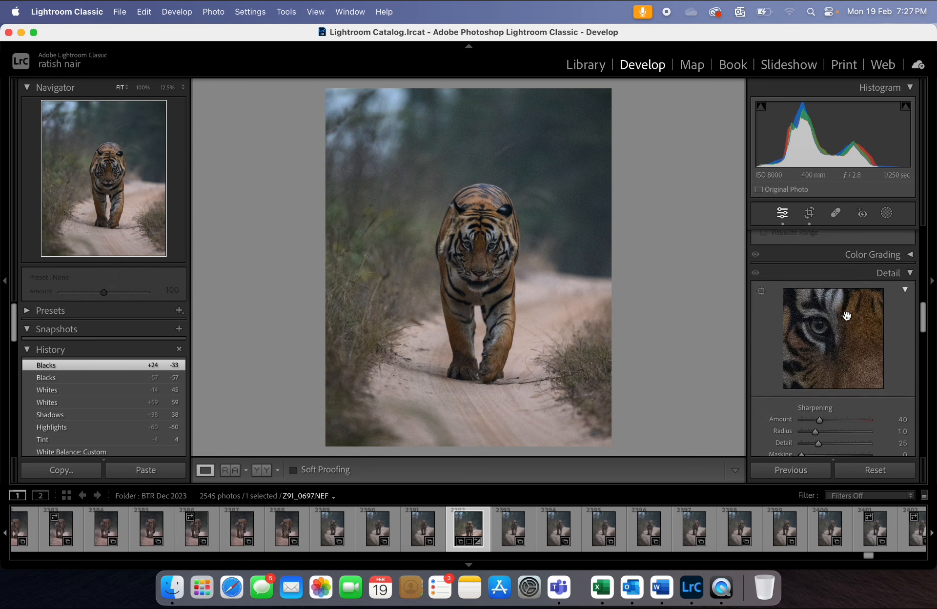
{"action": "scroll", "coordinate": [829, 351], "scroll_direction": "down", "scroll_amount": 5}
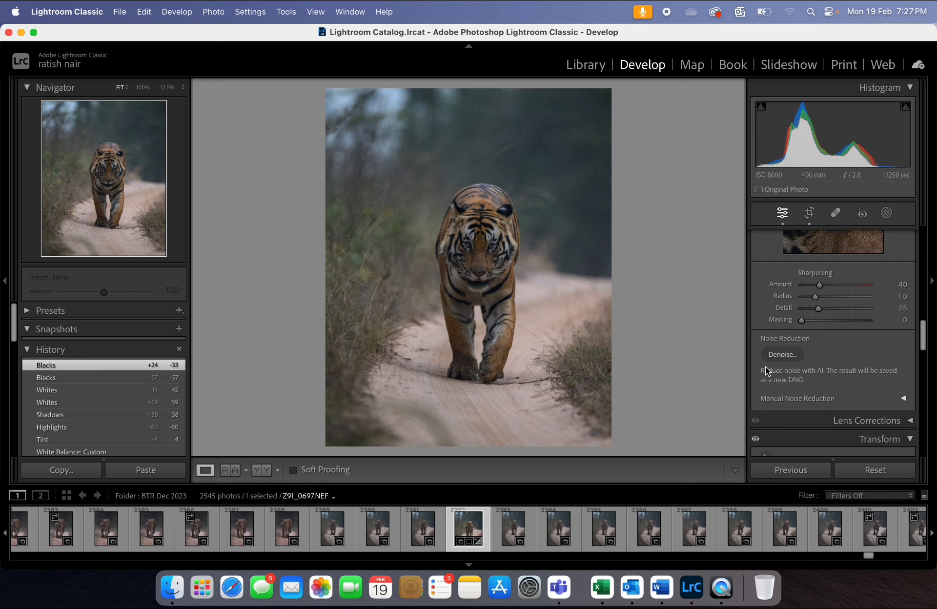
{"action": "left_click", "coordinate": [404, 191]}
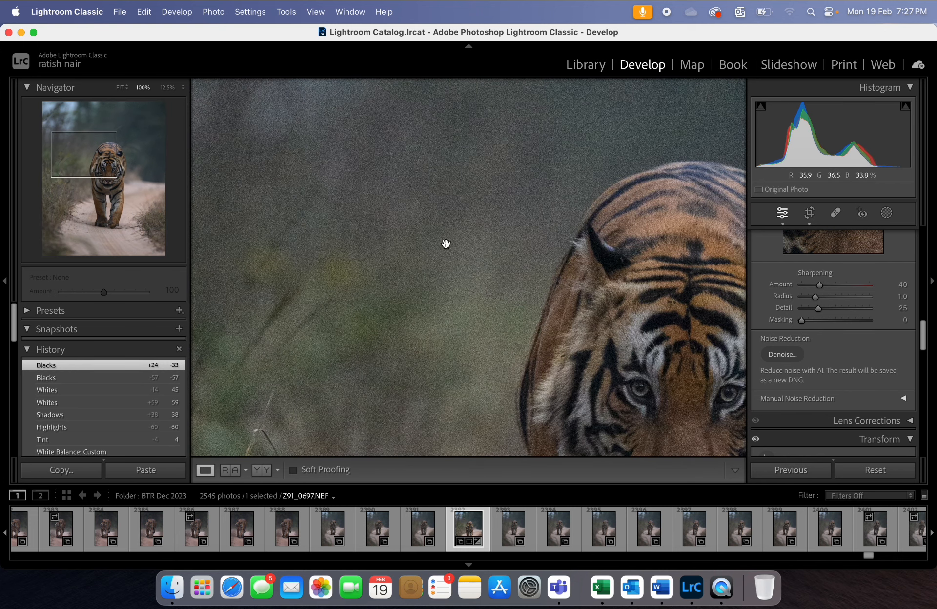
{"action": "scroll", "coordinate": [471, 297], "scroll_direction": "right", "scroll_amount": 10}
{"action": "scroll", "coordinate": [471, 297], "scroll_direction": "down", "scroll_amount": 3}
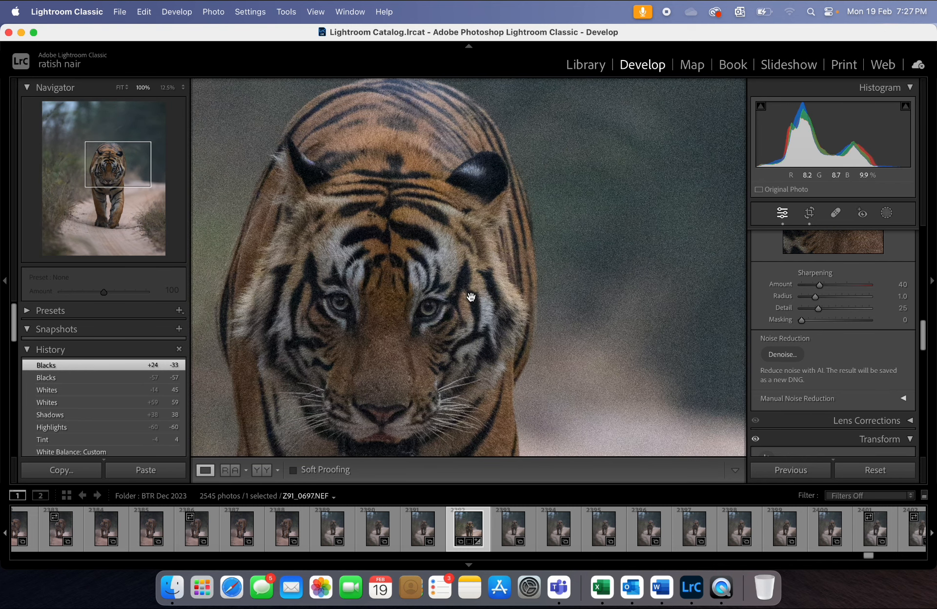
{"action": "left_click", "coordinate": [471, 297]}
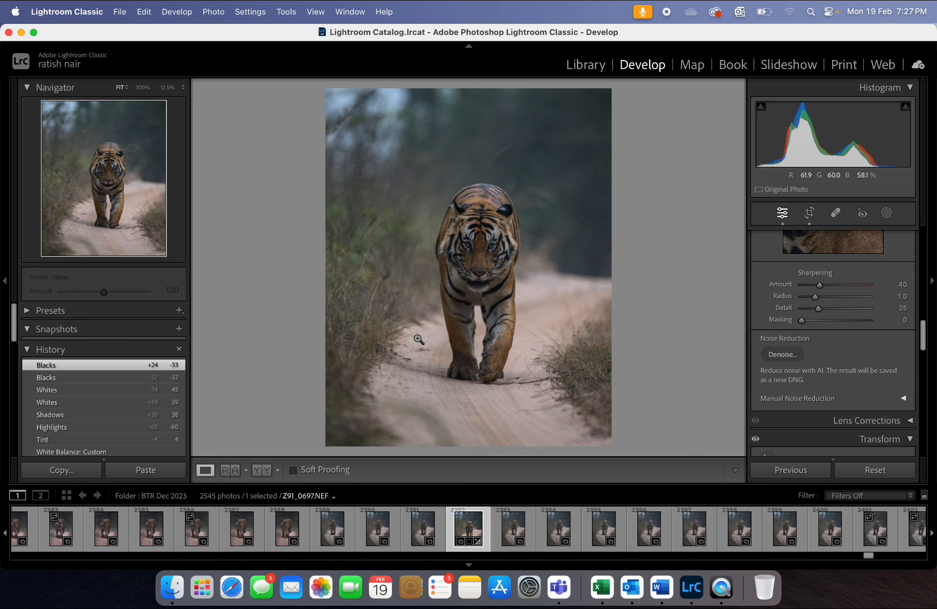
{"action": "scroll", "coordinate": [870, 371], "scroll_direction": "up", "scroll_amount": 4}
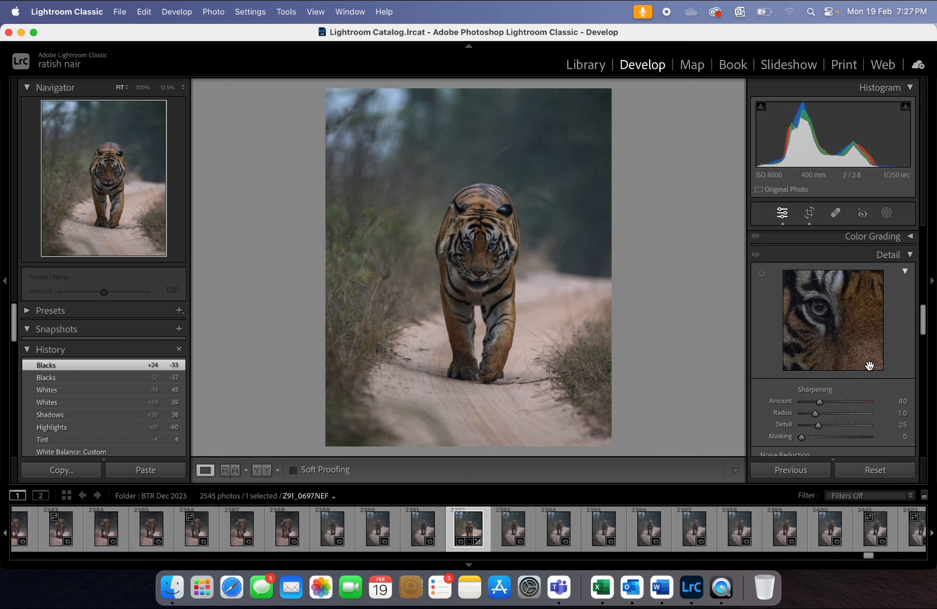
Examine the tiger's face at 100% and look through the sharpening and AI noise reduction options
{"action": "left_click", "coordinate": [519, 288]}
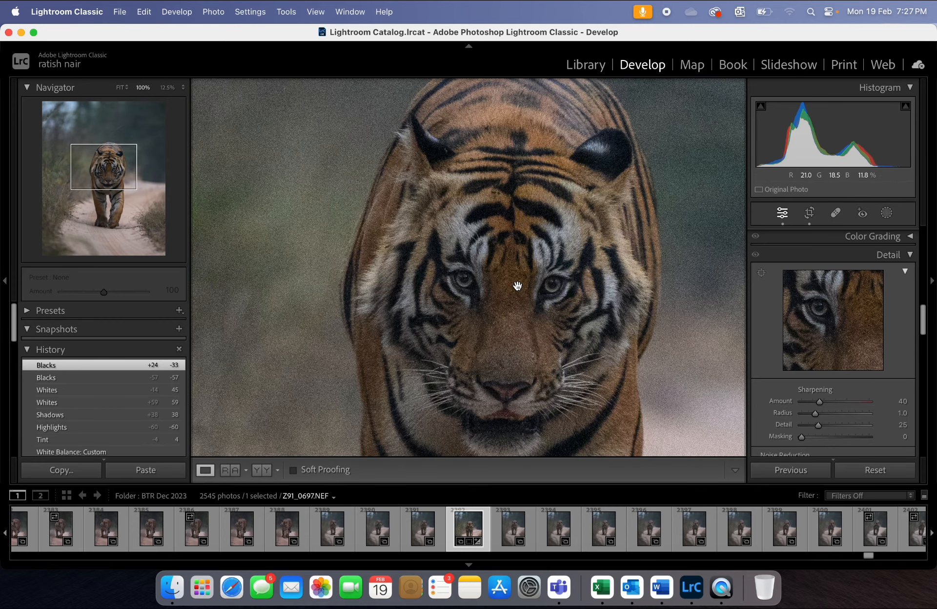
{"action": "left_click", "coordinate": [517, 283]}
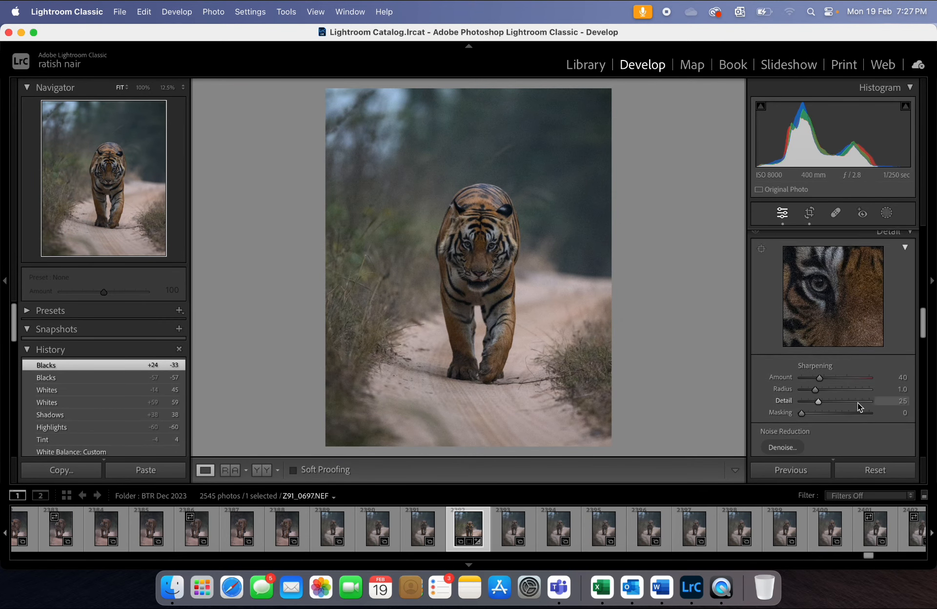
{"action": "scroll", "coordinate": [839, 363], "scroll_direction": "down", "scroll_amount": 2}
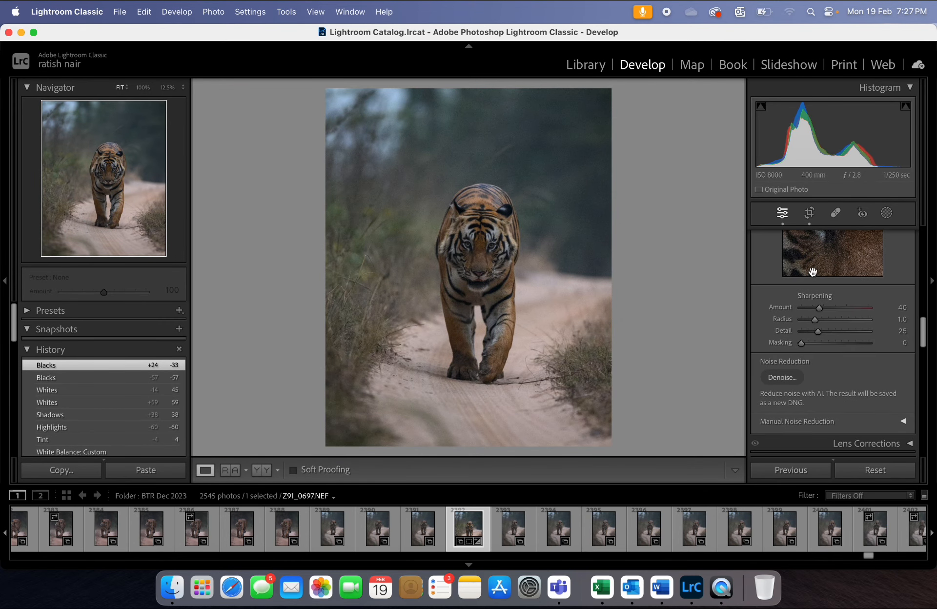
{"action": "scroll", "coordinate": [811, 370], "scroll_direction": "down", "scroll_amount": 5}
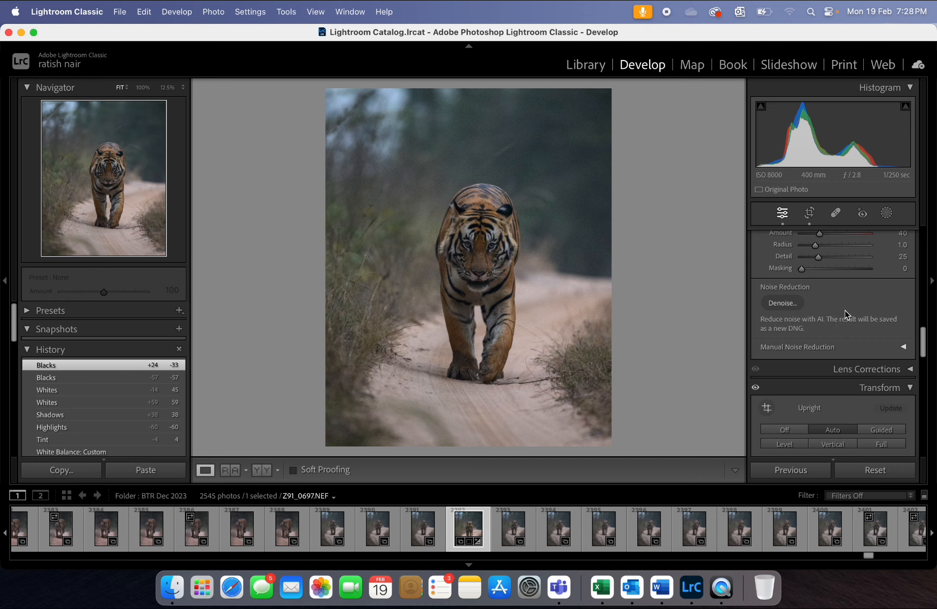
{"action": "scroll", "coordinate": [845, 310], "scroll_direction": "up", "scroll_amount": 3}
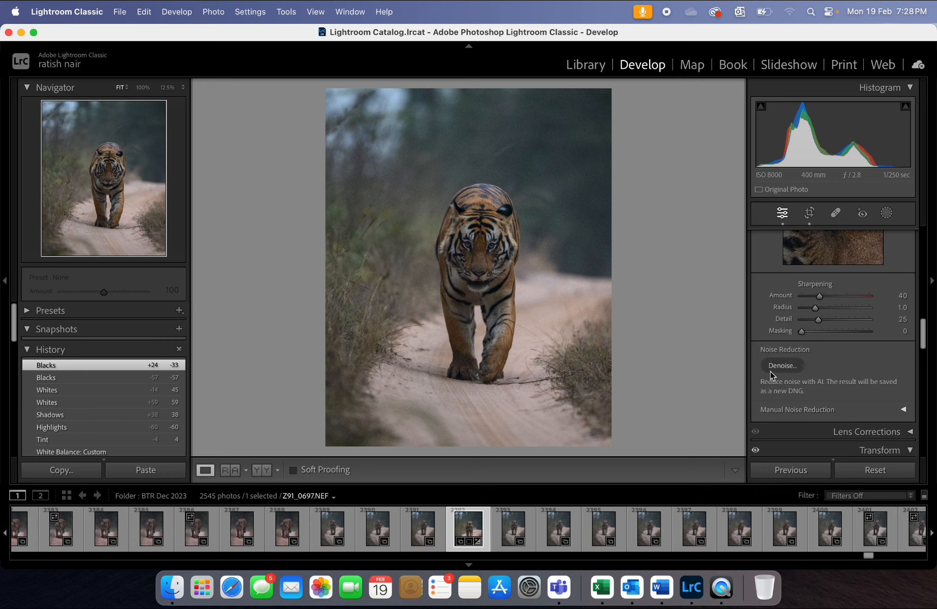
{"action": "scroll", "coordinate": [792, 373], "scroll_direction": "up", "scroll_amount": 2}
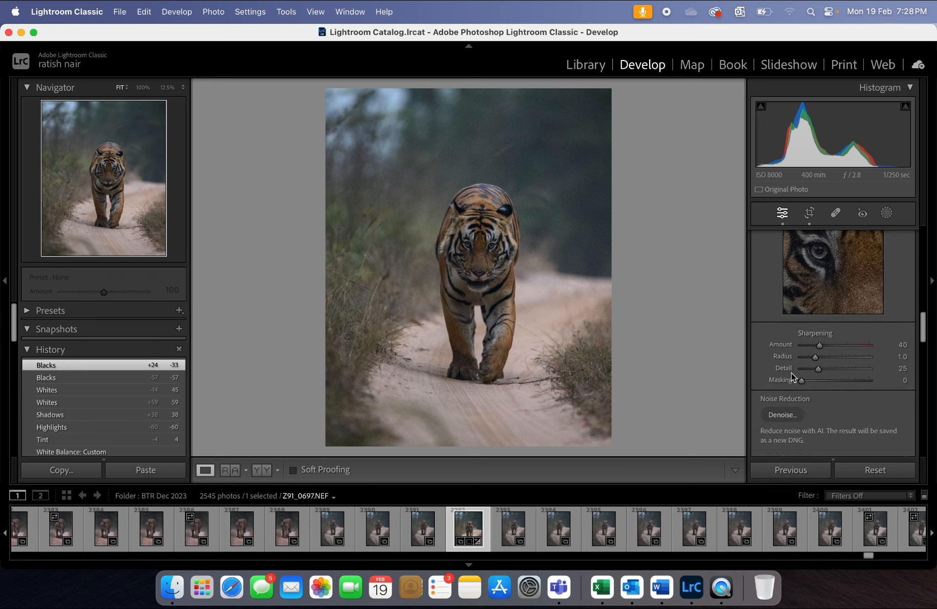
{"action": "scroll", "coordinate": [866, 404], "scroll_direction": "down", "scroll_amount": 2}
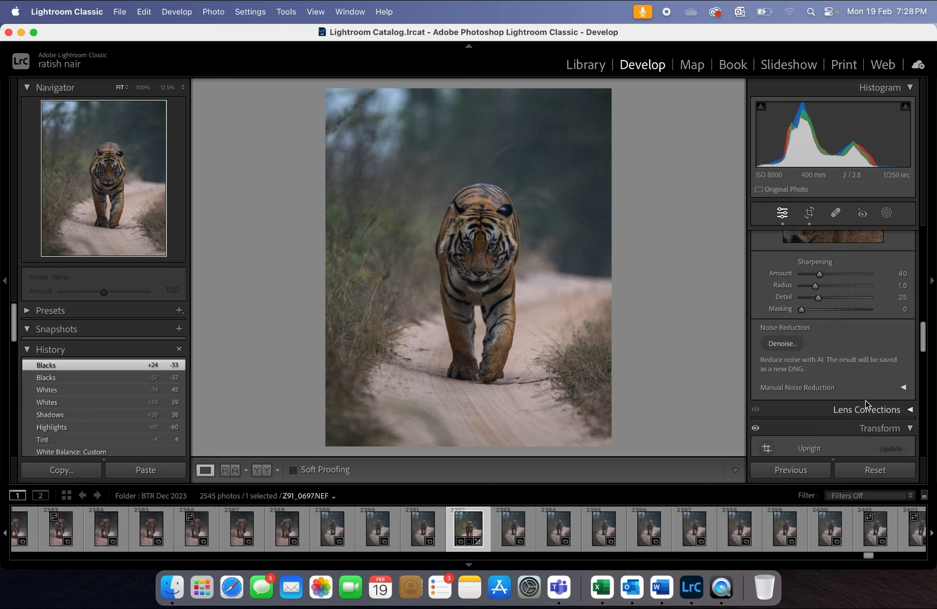
{"action": "scroll", "coordinate": [866, 404], "scroll_direction": "up", "scroll_amount": 3}
{"action": "scroll", "coordinate": [866, 401], "scroll_direction": "up", "scroll_amount": 2}
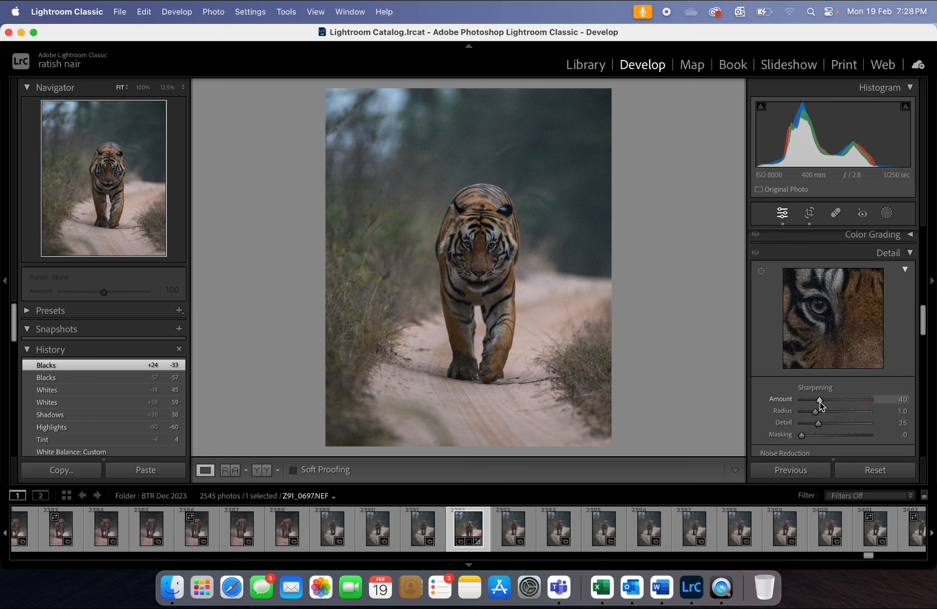
Set the sharpening amount to 80, with the detail preview centred on the tiger's eye
{"action": "left_click_drag", "start_coordinate": [820, 401], "coordinate": [825, 402]}
{"action": "left_click_drag", "start_coordinate": [831, 402], "coordinate": [831, 403]}
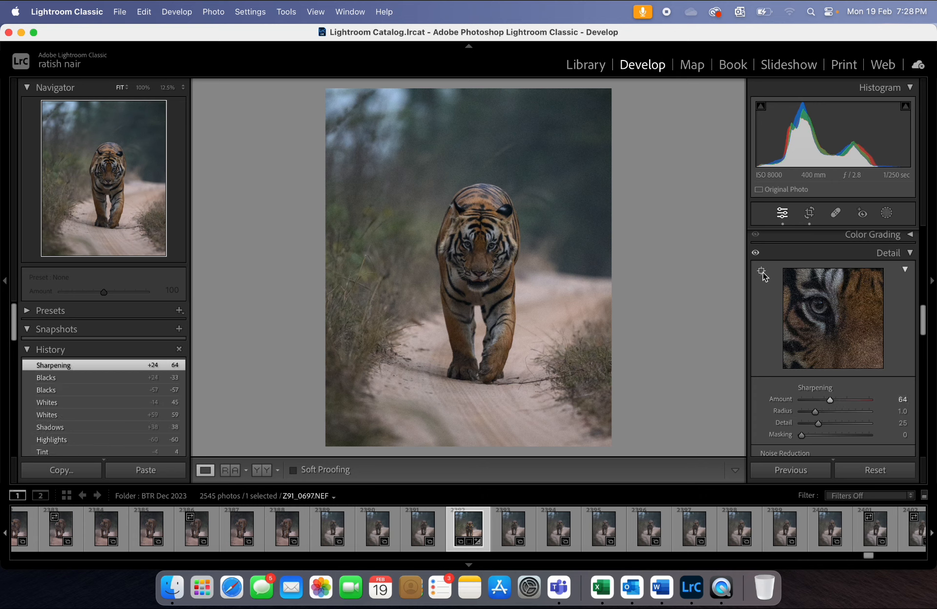
{"action": "left_click", "coordinate": [761, 272]}
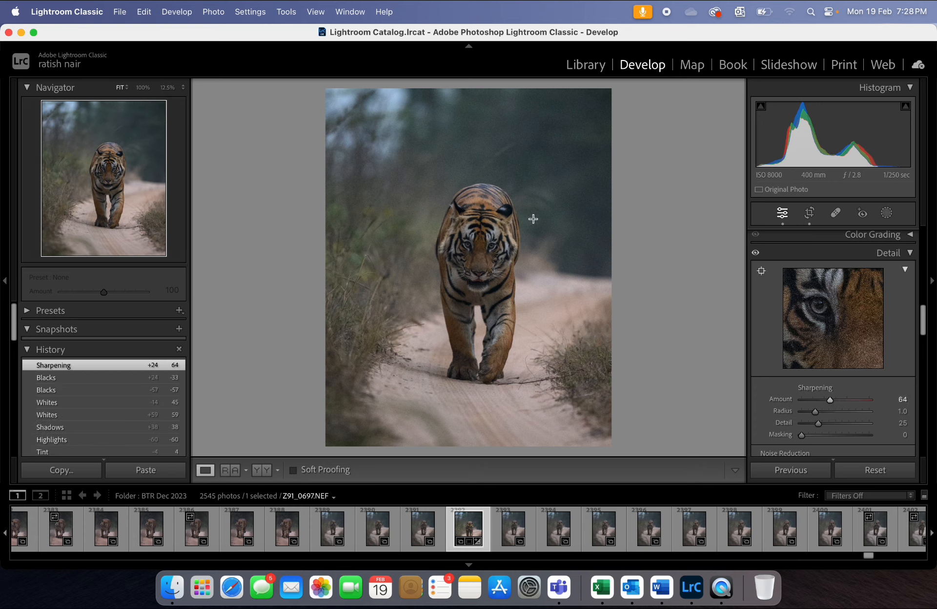
{"action": "left_click", "coordinate": [466, 242]}
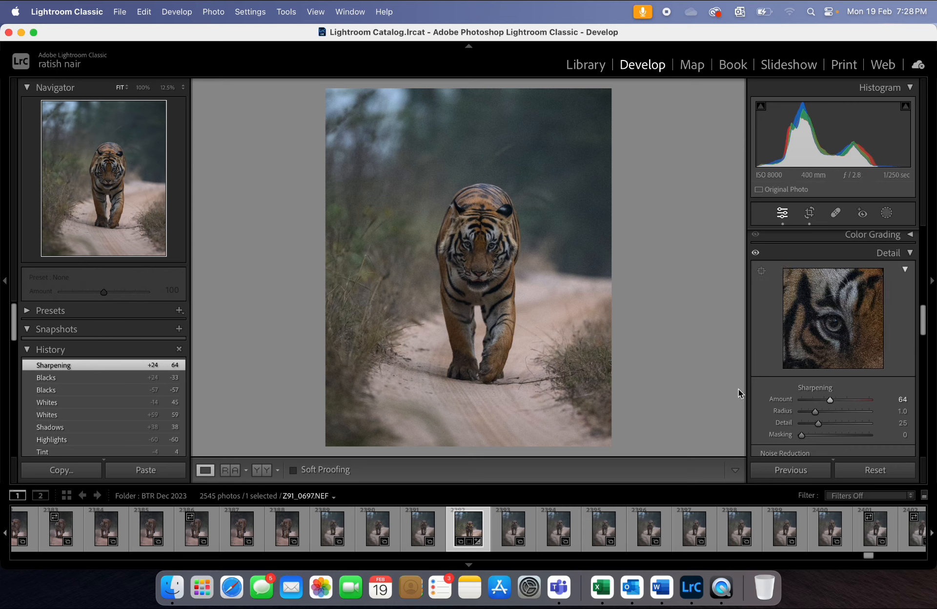
{"action": "left_click_drag", "start_coordinate": [831, 404], "coordinate": [838, 404]}
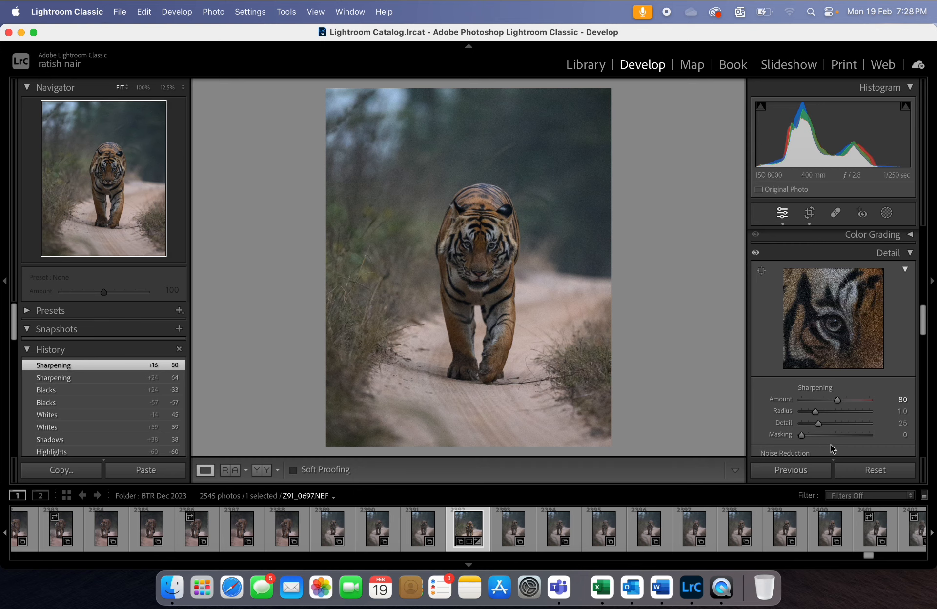
Compare the sharpened face at 100% with the default sharpening amount, undoing the reset after the comparison
{"action": "left_click", "coordinate": [454, 227]}
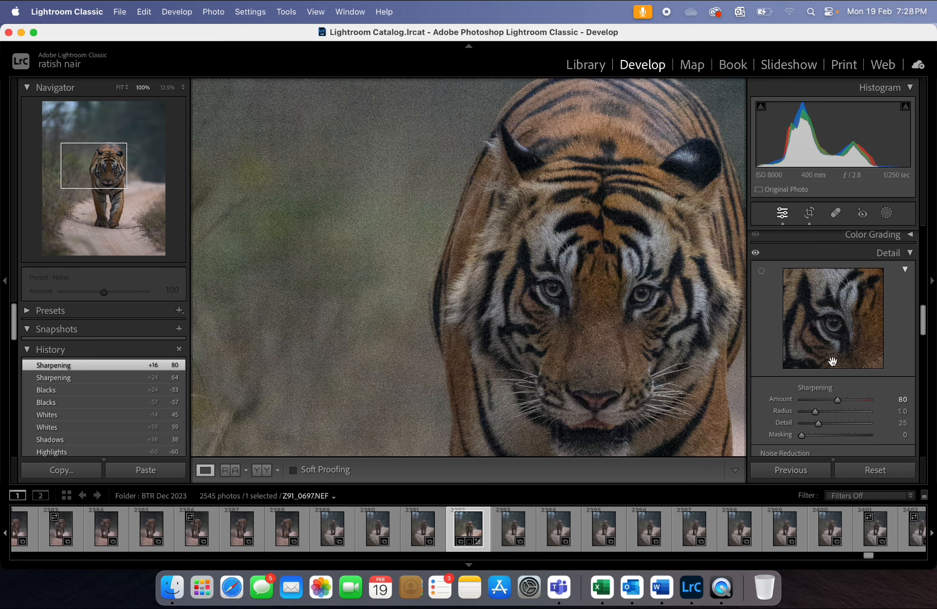
{"action": "double_click", "coordinate": [782, 402]}
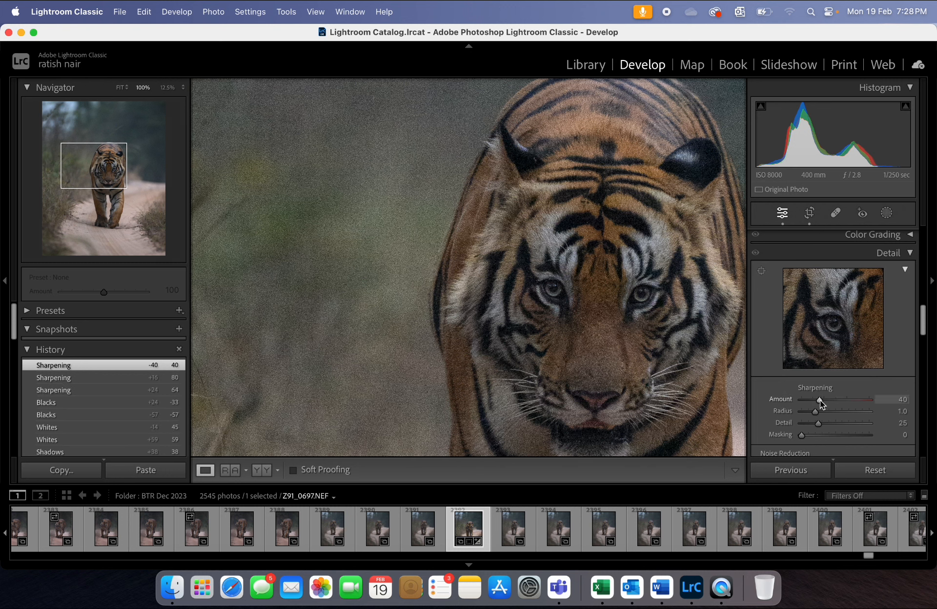
{"action": "key", "text": "cmd+z"}
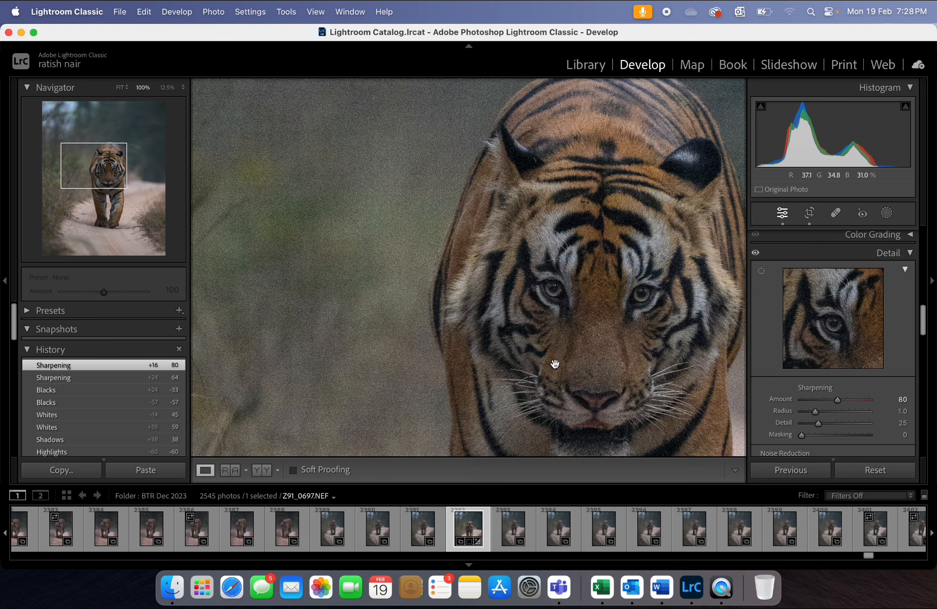
{"action": "left_click", "coordinate": [618, 358]}
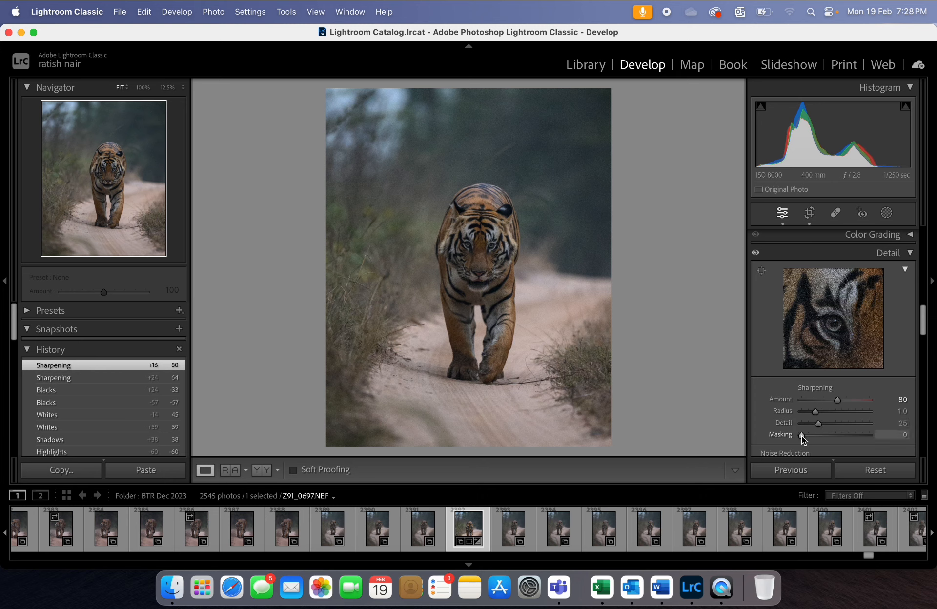
Set the sharpening Masking to 65 using the edge mask preview, and check the tiger's face and background at 100%
{"action": "key", "text": "alt"}
{"action": "left_click_drag", "start_coordinate": [802, 436], "coordinate": [808, 436]}
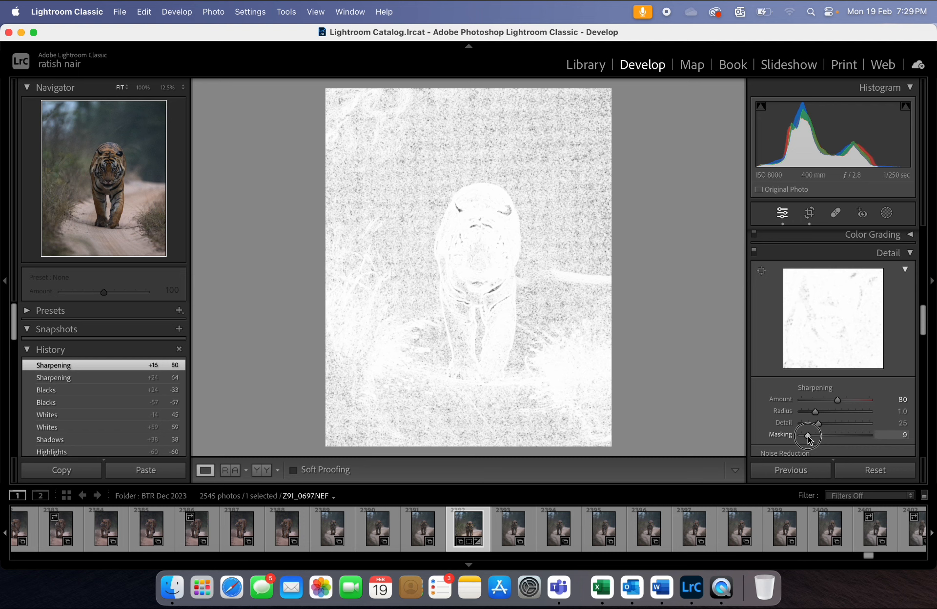
{"action": "left_click_drag", "start_coordinate": [807, 437], "coordinate": [847, 439]}
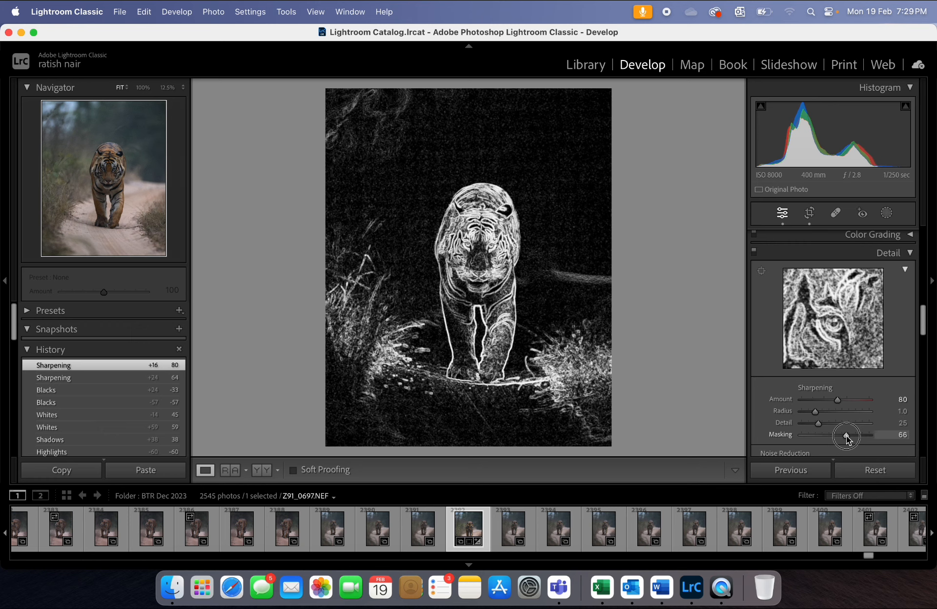
{"action": "left_click_drag", "start_coordinate": [848, 440], "coordinate": [847, 439]}
{"action": "left_click_drag", "start_coordinate": [847, 439], "coordinate": [846, 439]}
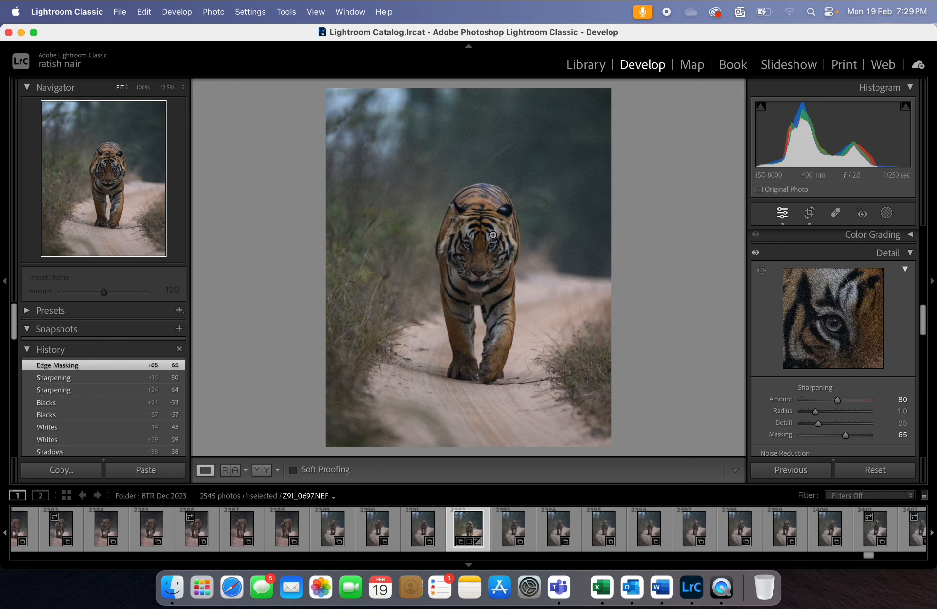
{"action": "left_click", "coordinate": [141, 90]}
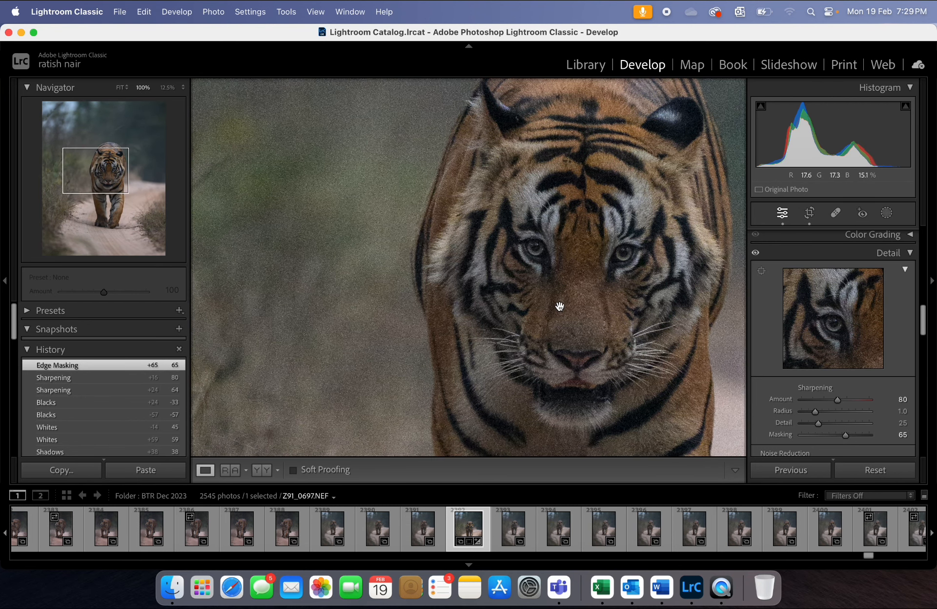
{"action": "left_click", "coordinate": [370, 264]}
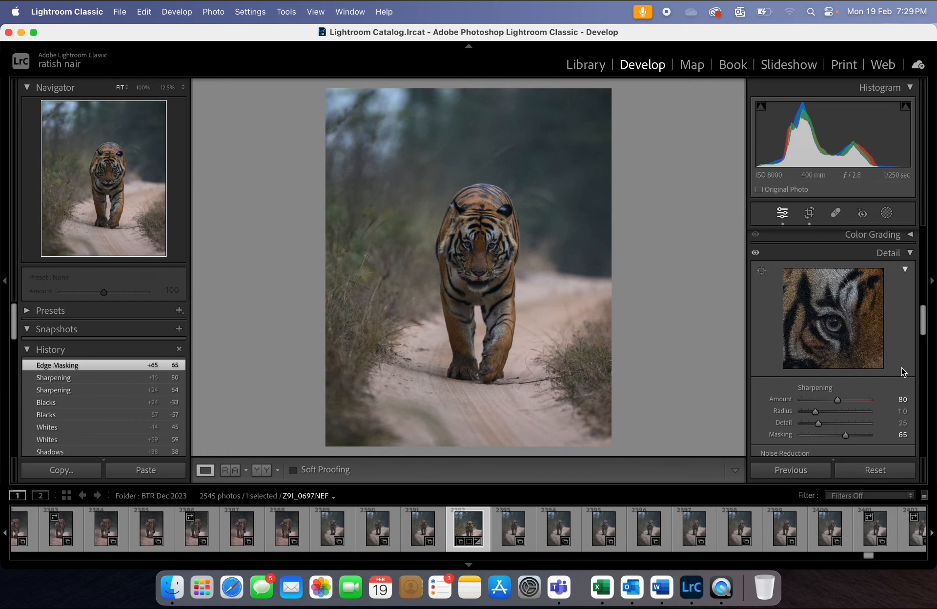
Open the AI Denoise preview and inspect the enhanced whiskers, the fur along the tiger's body and the background
{"action": "scroll", "coordinate": [901, 367], "scroll_direction": "down", "scroll_amount": 5}
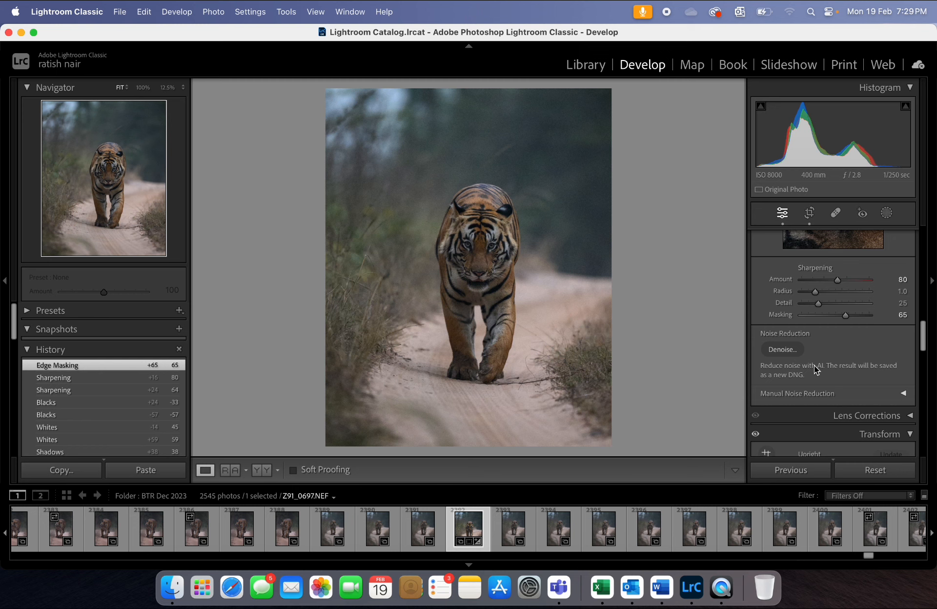
{"action": "left_click", "coordinate": [783, 350]}
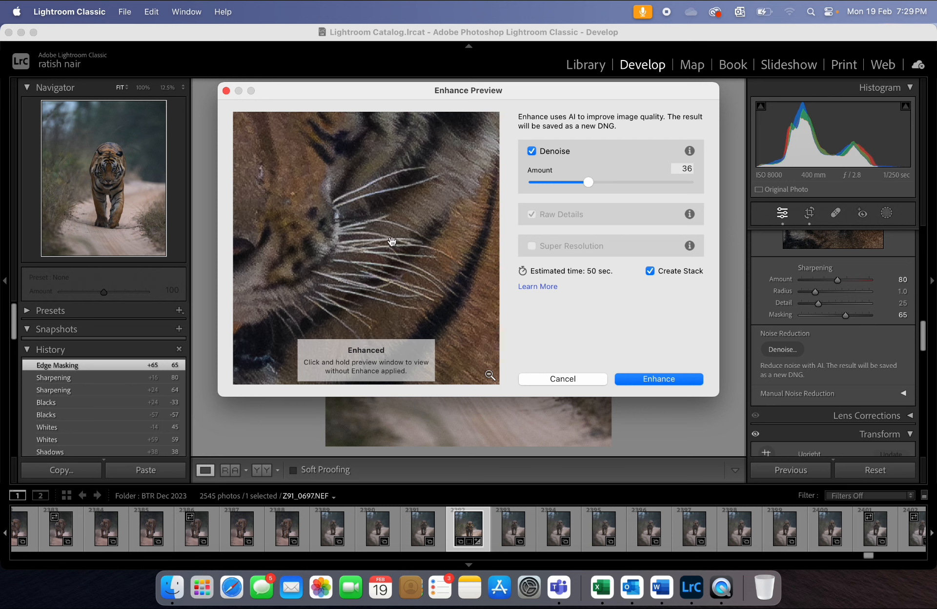
{"action": "left_click", "coordinate": [422, 259]}
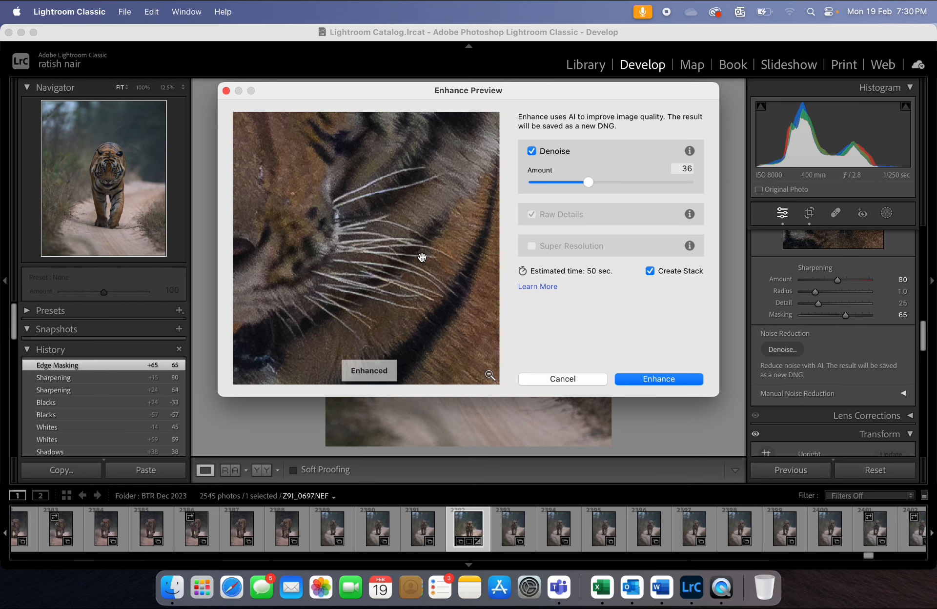
{"action": "left_click", "coordinate": [490, 376]}
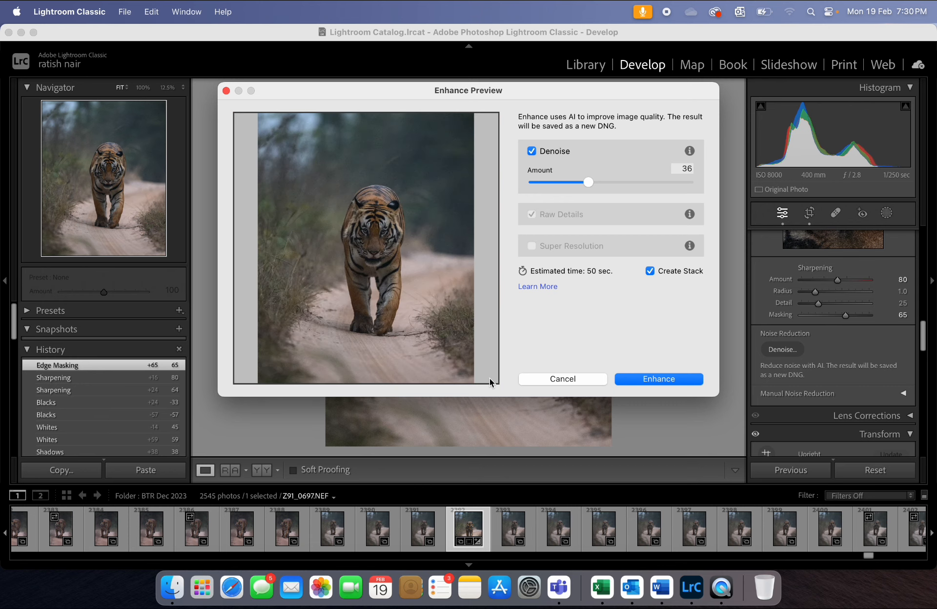
{"action": "left_click", "coordinate": [391, 251]}
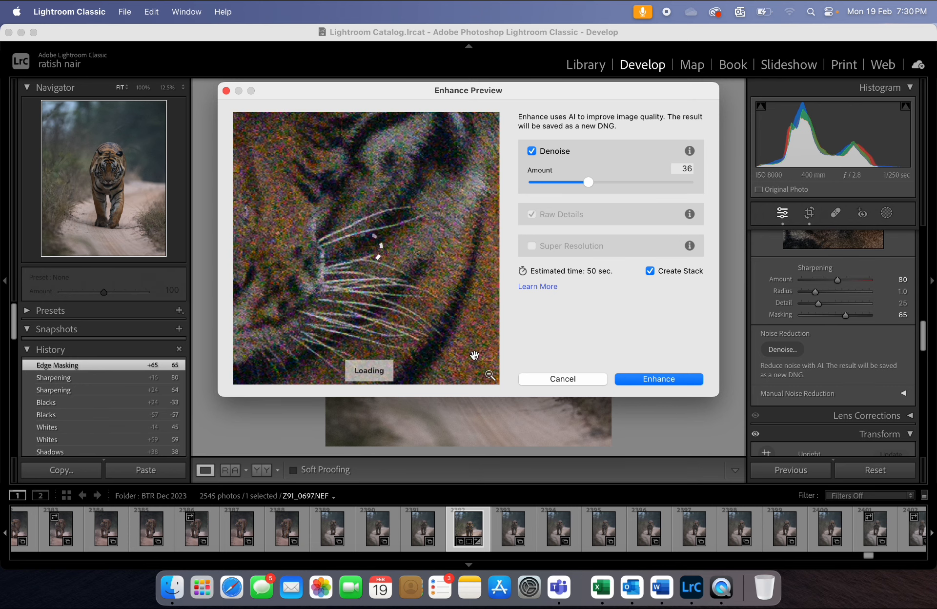
{"action": "left_click", "coordinate": [490, 376]}
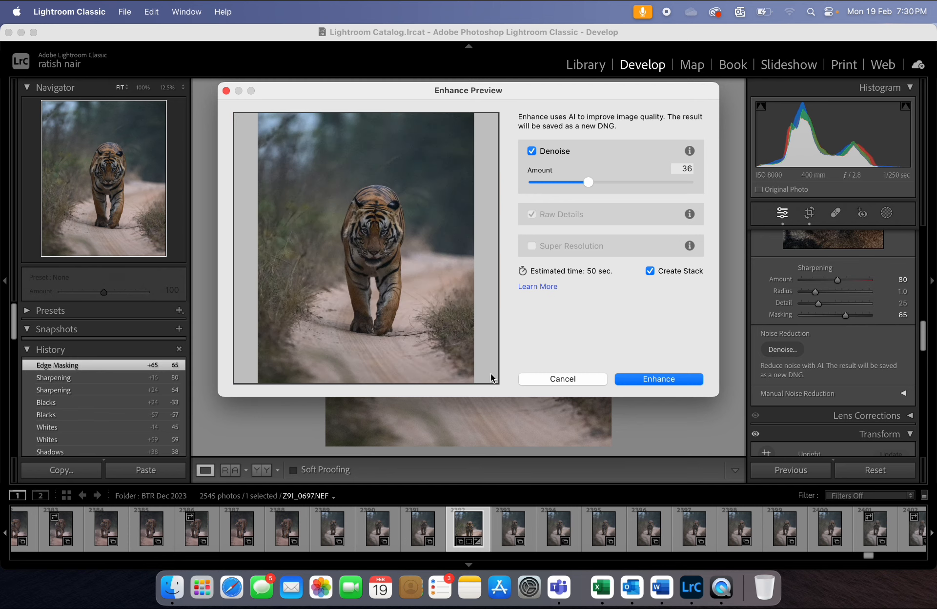
{"action": "left_click", "coordinate": [402, 215]}
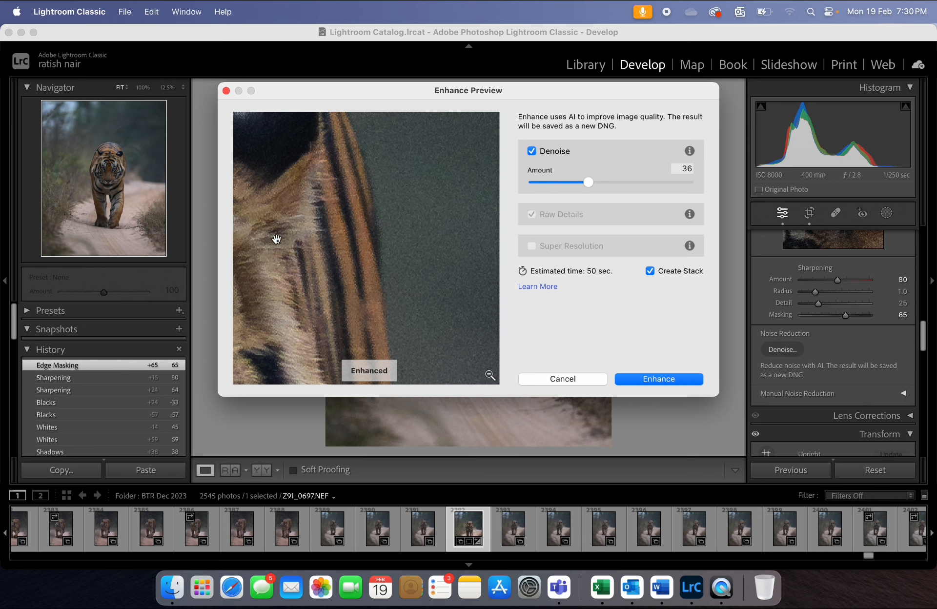
{"action": "left_click_drag", "start_coordinate": [321, 292], "coordinate": [320, 42]}
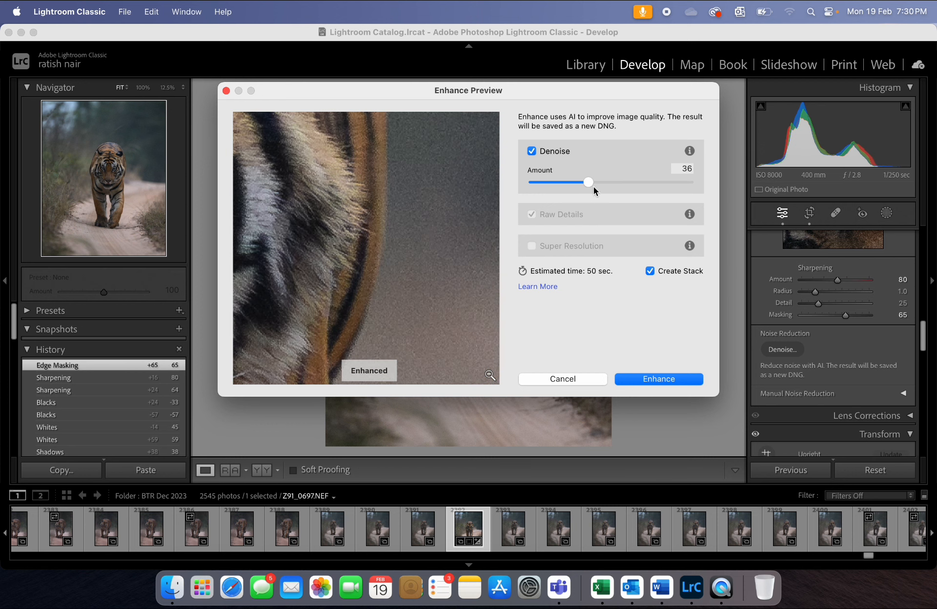
Try the Denoise amount at 100 and inspect the tiger's chin, nose and fur edge in the enhanced preview
{"action": "left_click_drag", "start_coordinate": [589, 182], "coordinate": [721, 171]}
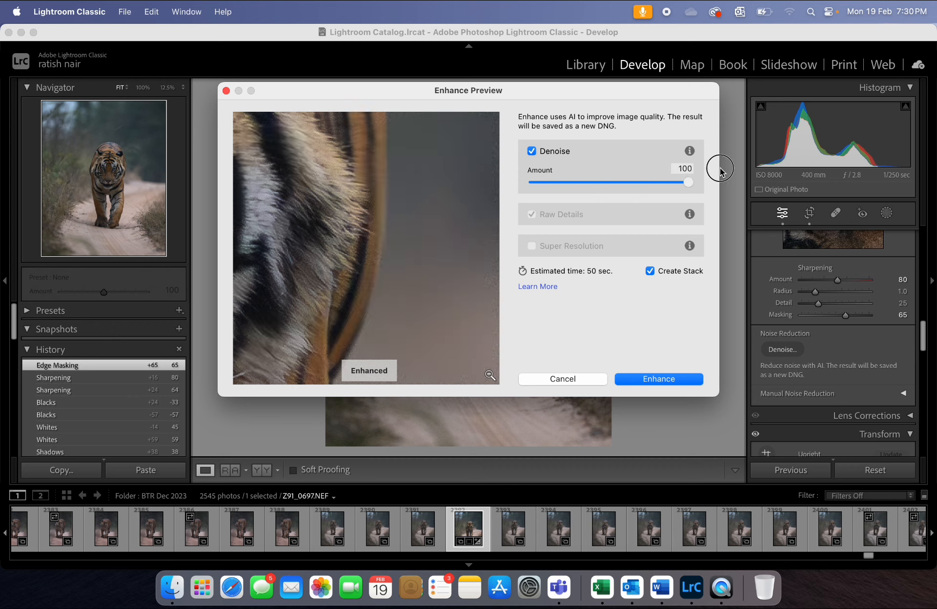
{"action": "left_click_drag", "start_coordinate": [721, 171], "coordinate": [720, 170]}
{"action": "left_click", "coordinate": [489, 376]}
{"action": "left_click", "coordinate": [368, 265]}
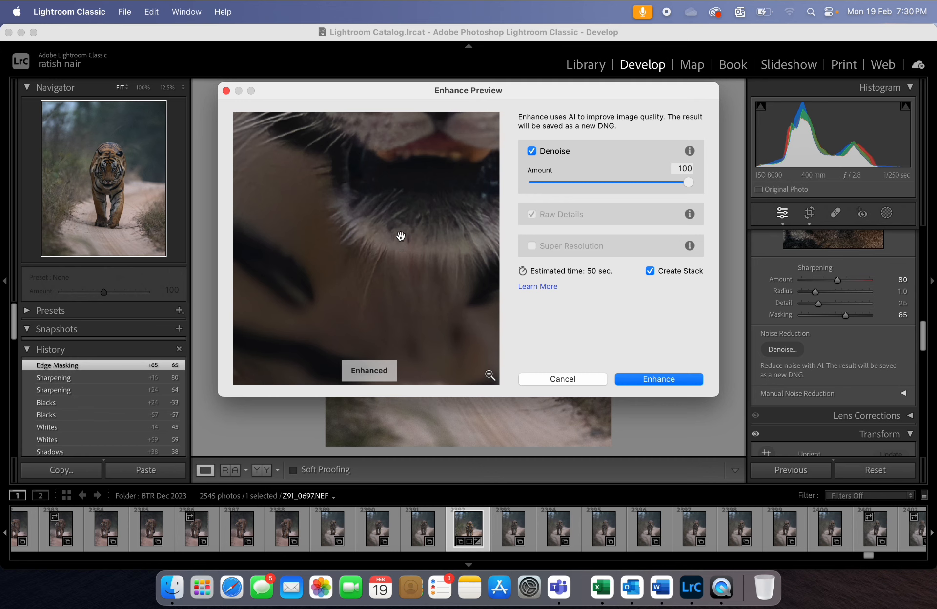
{"action": "left_click_drag", "start_coordinate": [402, 175], "coordinate": [375, 484]}
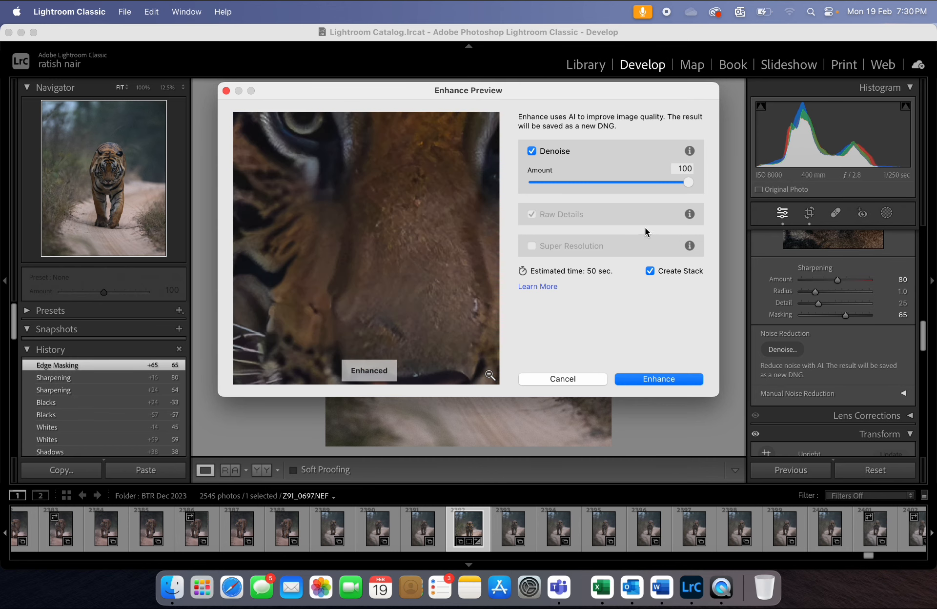
{"action": "left_click_drag", "start_coordinate": [494, 243], "coordinate": [121, 377]}
Lower the Denoise amount, and turn off both Denoise and Raw Details to preview the photo without enhancement
{"action": "left_click_drag", "start_coordinate": [689, 182], "coordinate": [602, 197]}
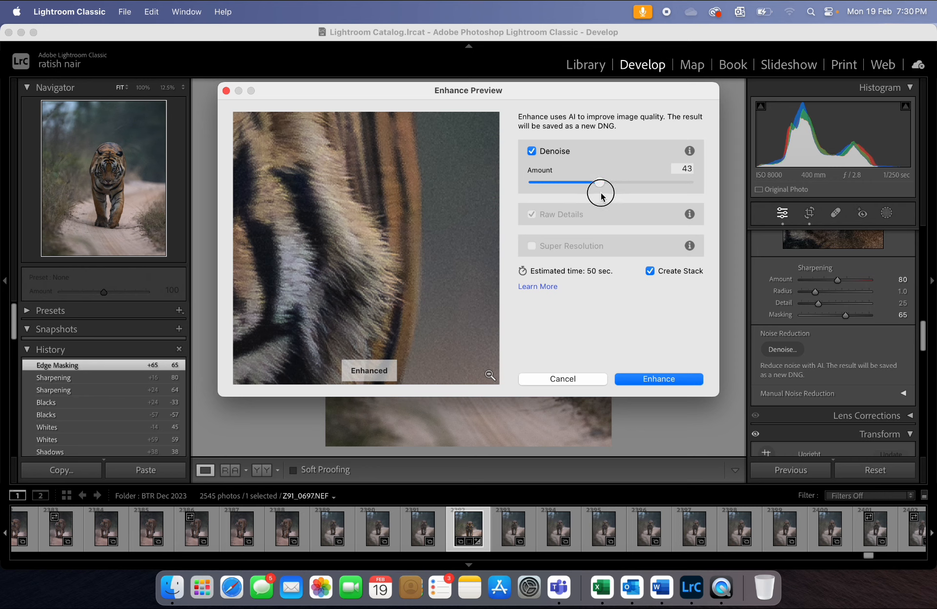
{"action": "left_click_drag", "start_coordinate": [601, 197], "coordinate": [587, 195]}
{"action": "left_click", "coordinate": [532, 153]}
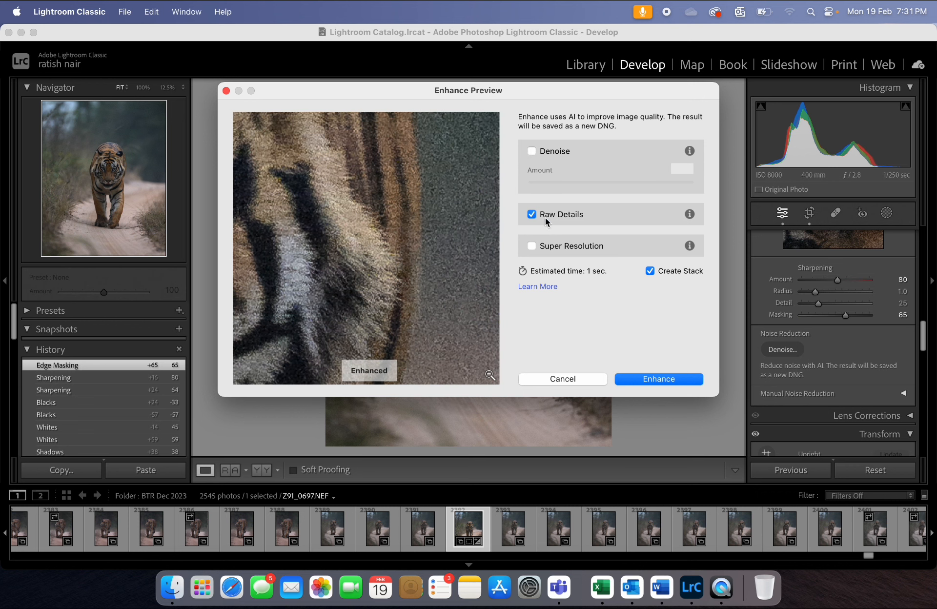
{"action": "left_click", "coordinate": [535, 217]}
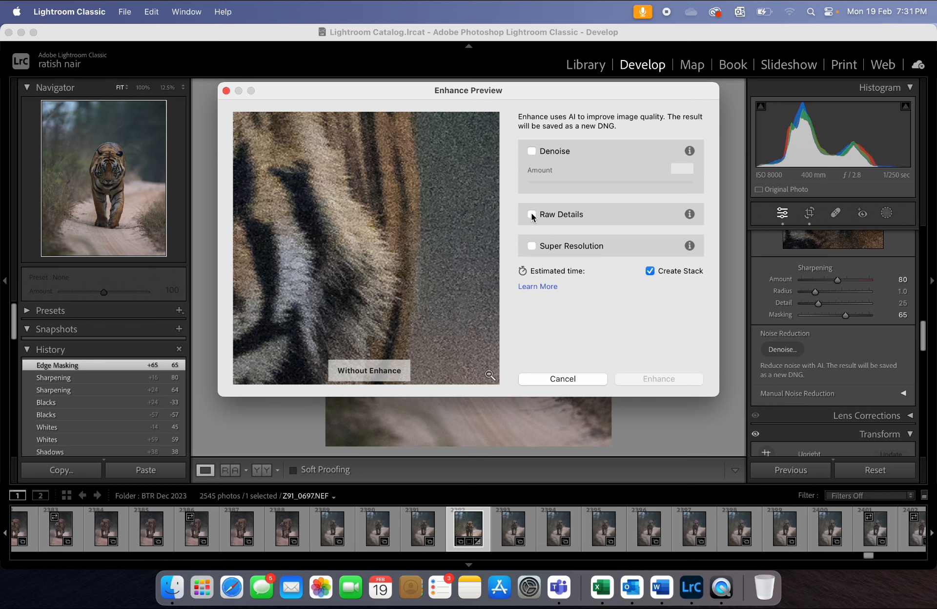
Apply AI Denoise at amount 34 as a stacked DNG, and inspect the tiger's face and the background at 100%
{"action": "left_click", "coordinate": [532, 153]}
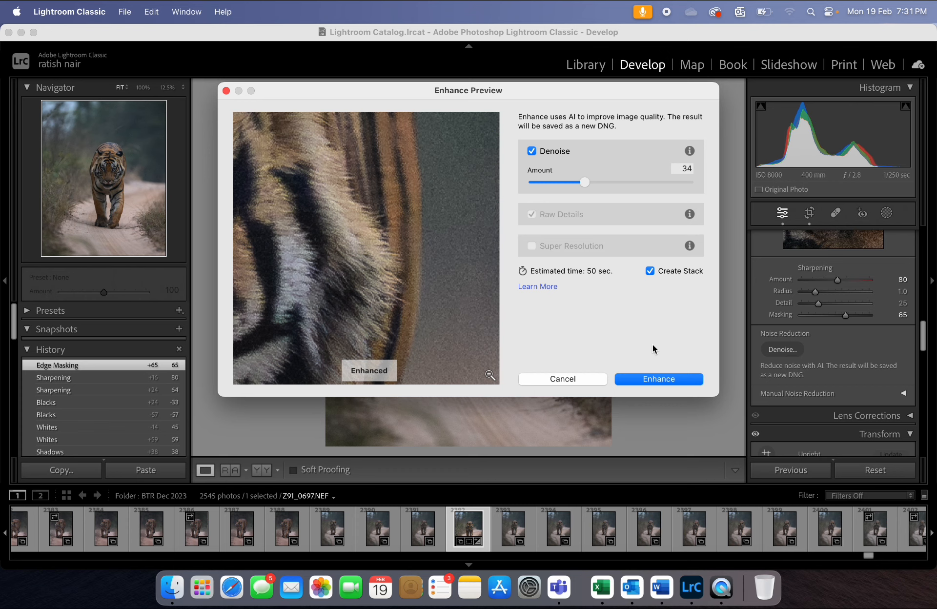
{"action": "left_click", "coordinate": [668, 380]}
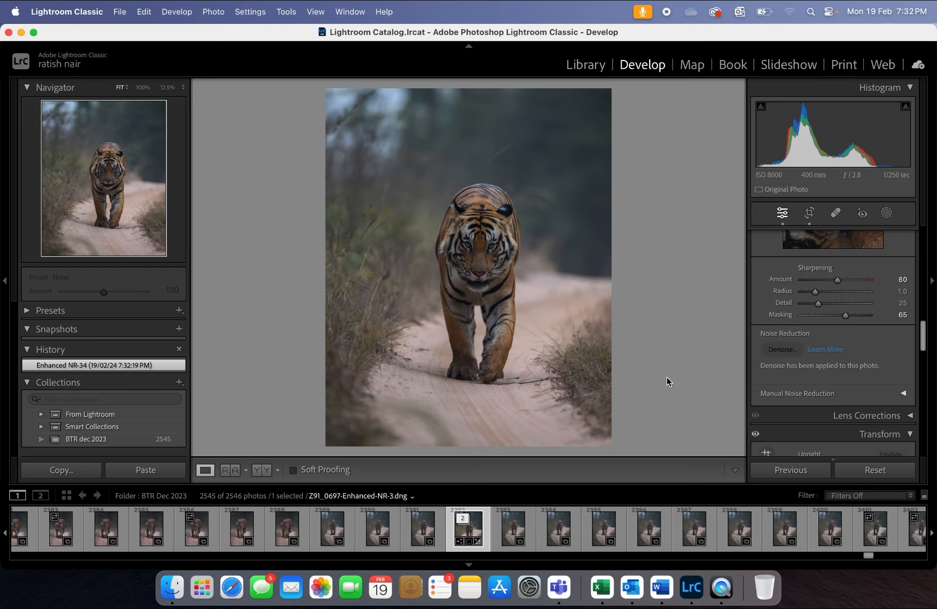
{"action": "left_click", "coordinate": [143, 88]}
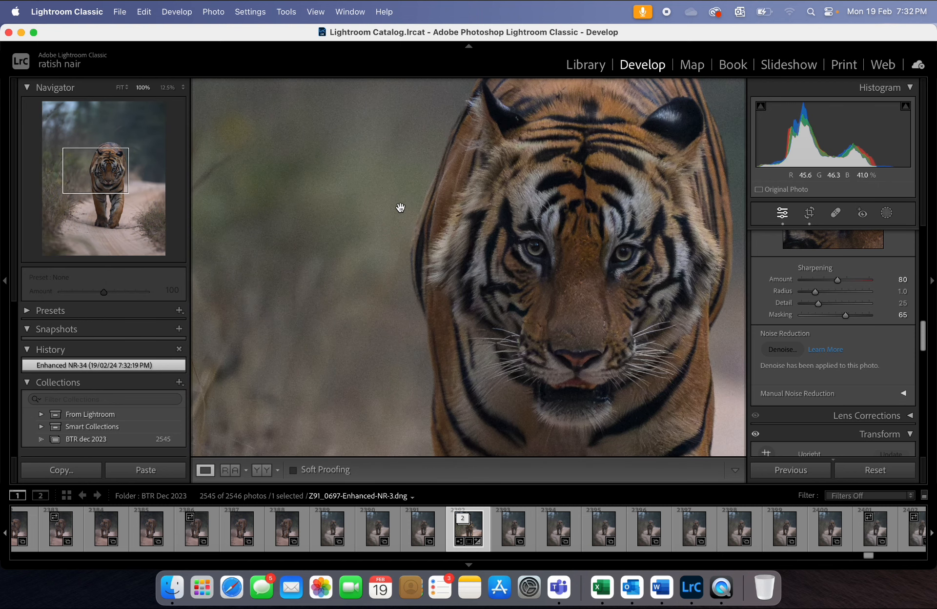
{"action": "scroll", "coordinate": [400, 208], "scroll_direction": "right", "scroll_amount": 5}
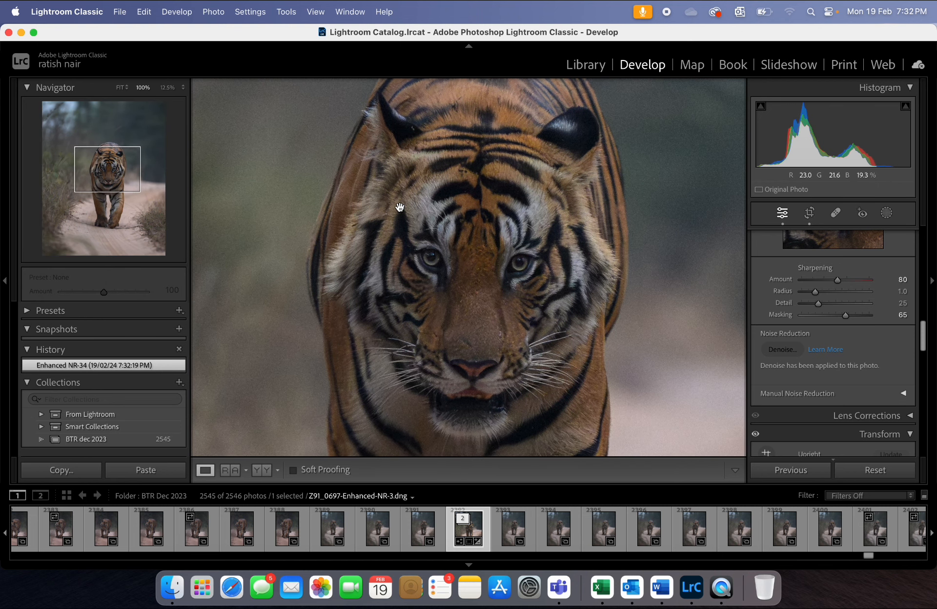
{"action": "scroll", "coordinate": [399, 206], "scroll_direction": "right", "scroll_amount": 2}
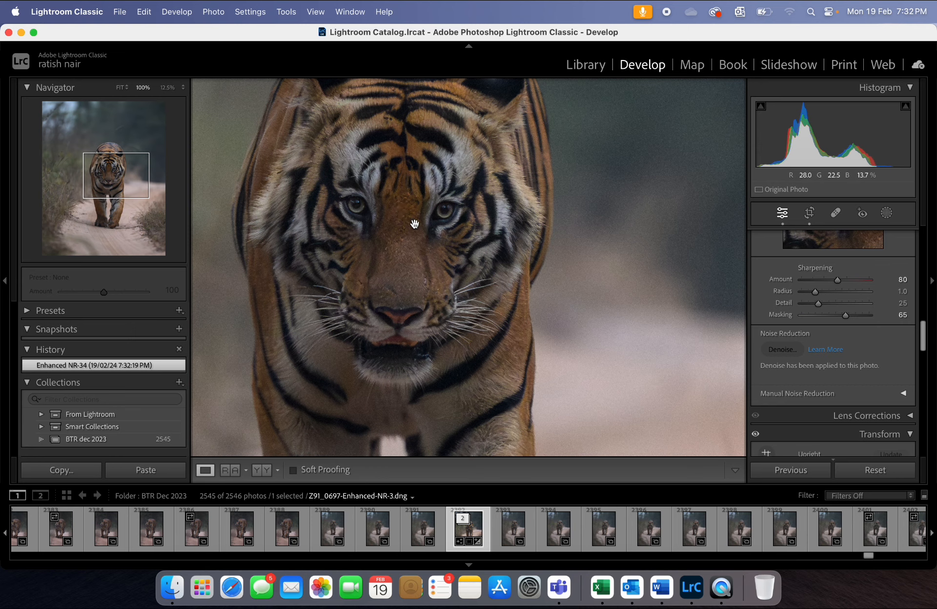
{"action": "left_click", "coordinate": [428, 237]}
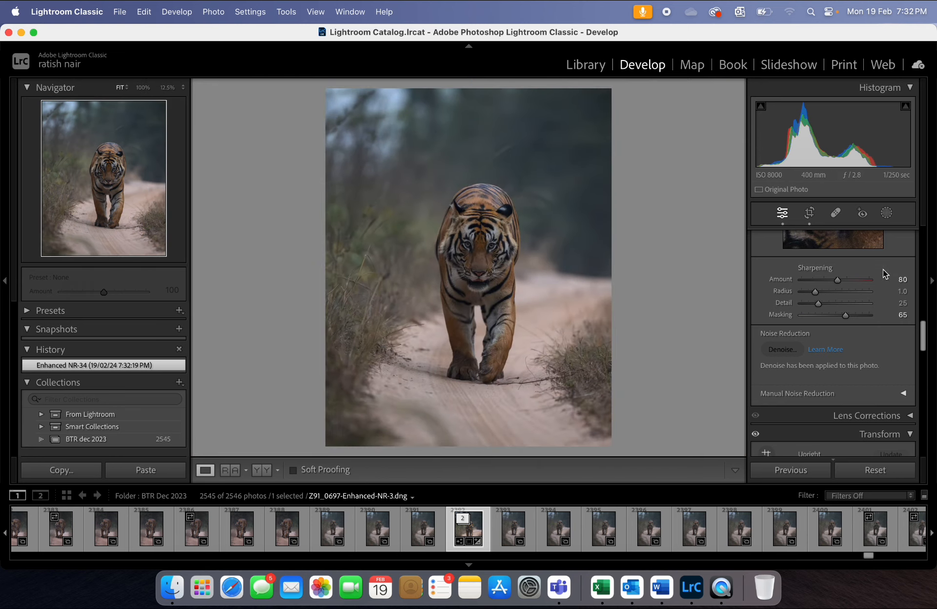
Add a background mask around the tiger and apply the Burn (Darken) preset to it
{"action": "left_click", "coordinate": [888, 216]}
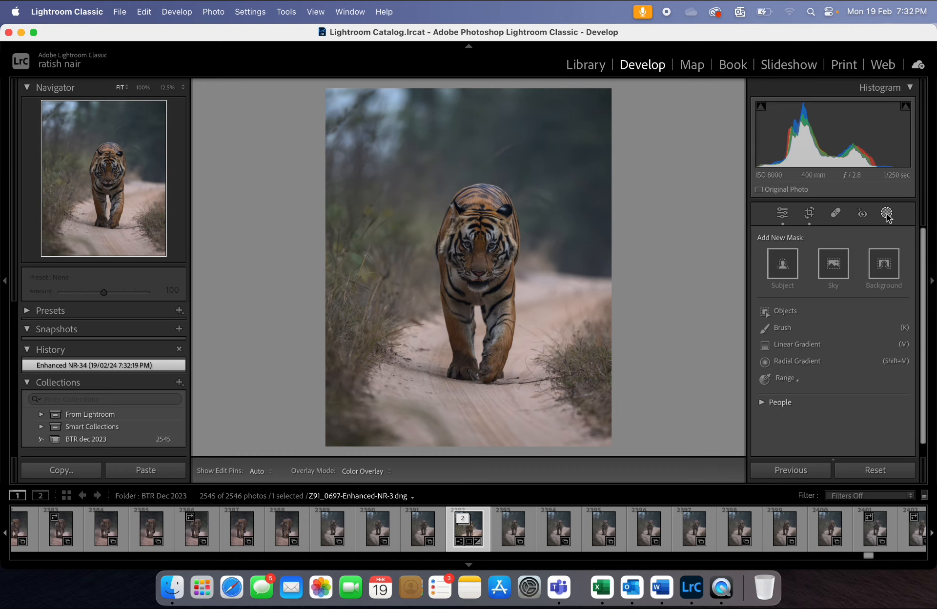
{"action": "left_click", "coordinate": [872, 262]}
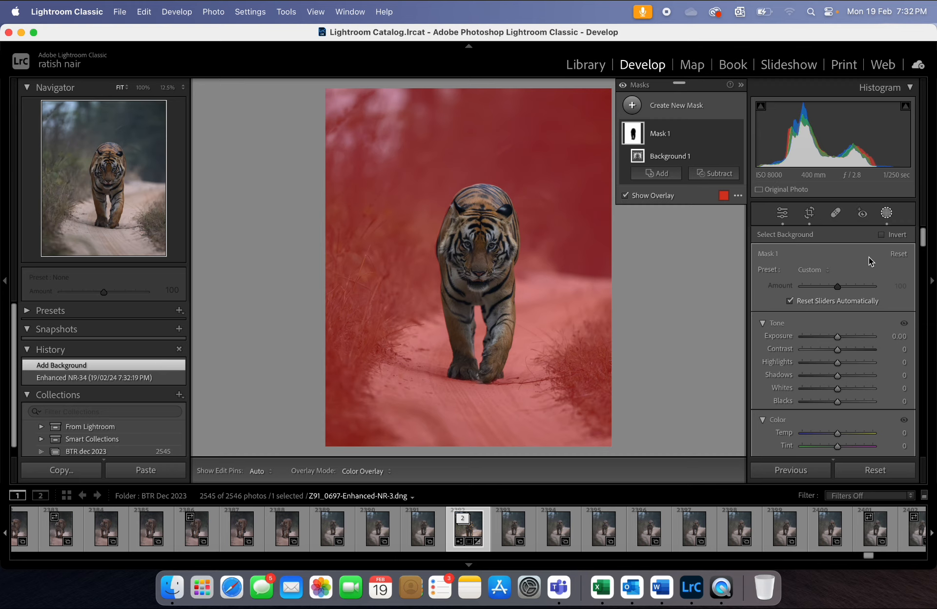
{"action": "scroll", "coordinate": [844, 332], "scroll_direction": "down", "scroll_amount": 2}
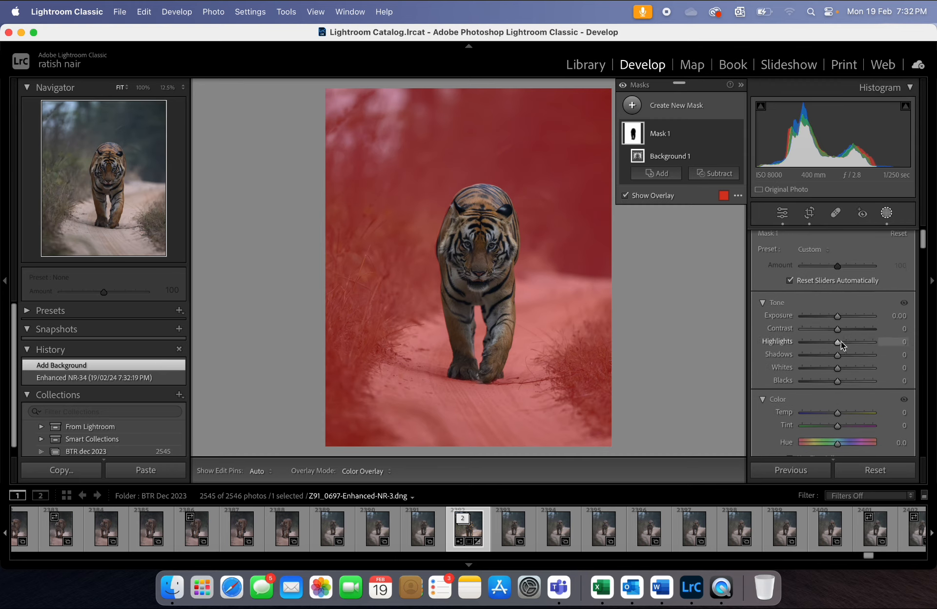
{"action": "scroll", "coordinate": [835, 308], "scroll_direction": "up", "scroll_amount": 2}
{"action": "left_click", "coordinate": [827, 269]}
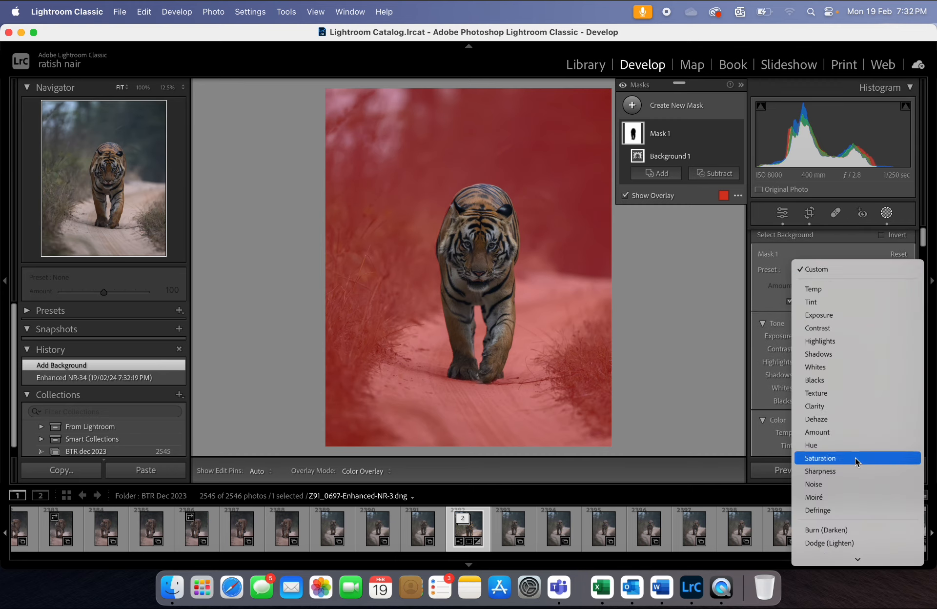
{"action": "left_click", "coordinate": [855, 531]}
Set the background mask's Noise reduction to 14
{"action": "scroll", "coordinate": [861, 386], "scroll_direction": "down", "scroll_amount": 8}
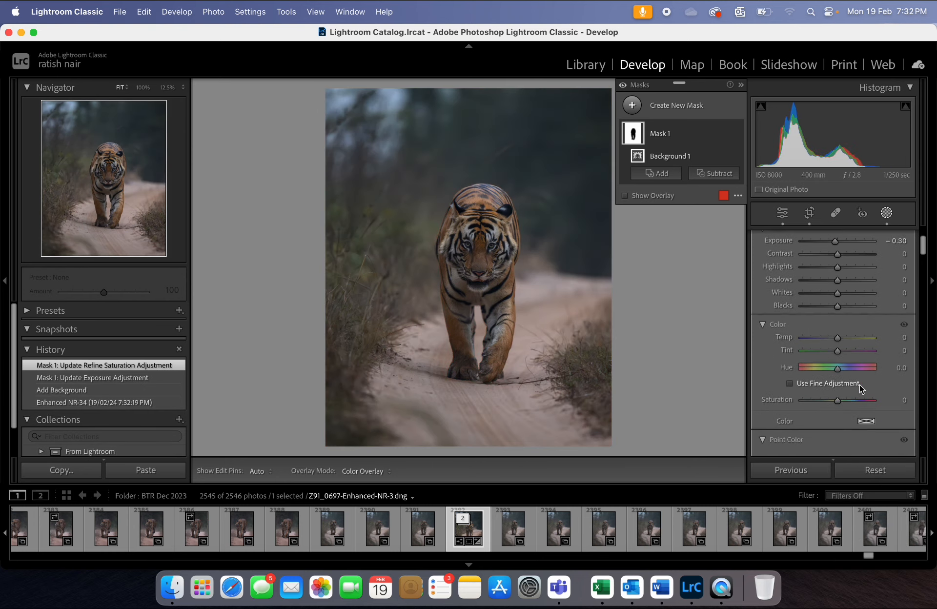
{"action": "scroll", "coordinate": [861, 387], "scroll_direction": "down", "scroll_amount": 10}
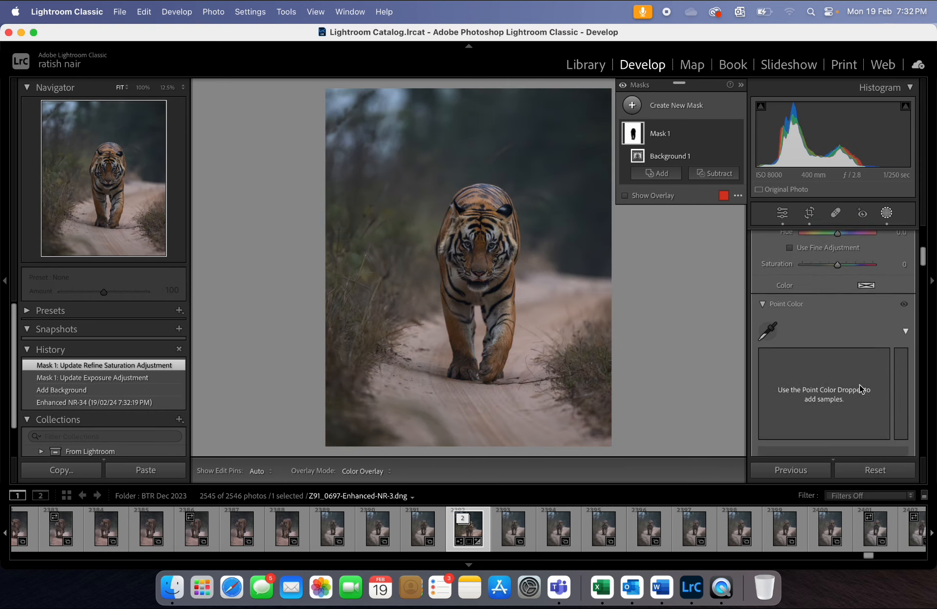
{"action": "scroll", "coordinate": [860, 385], "scroll_direction": "down", "scroll_amount": 8}
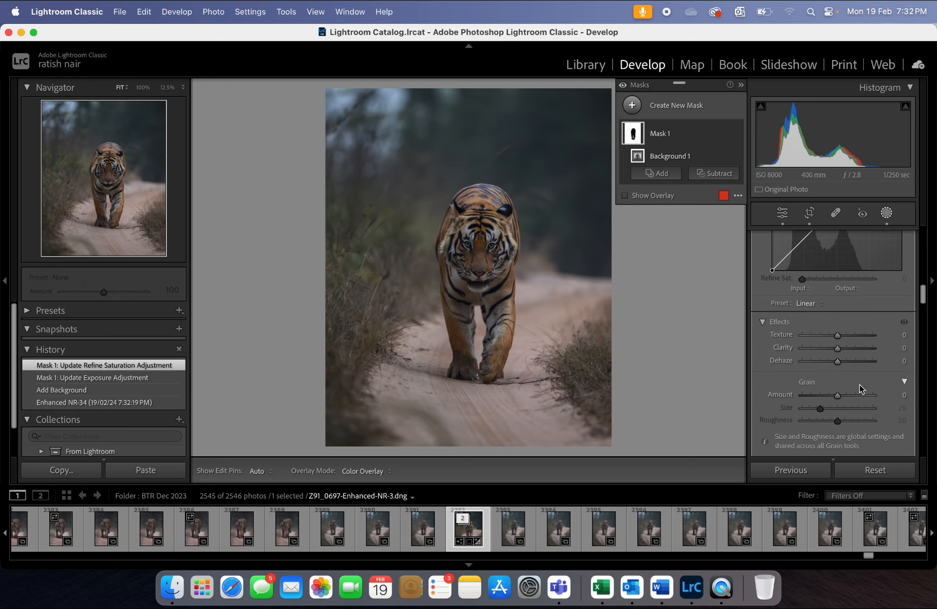
{"action": "left_click_drag", "start_coordinate": [841, 370], "coordinate": [846, 370]}
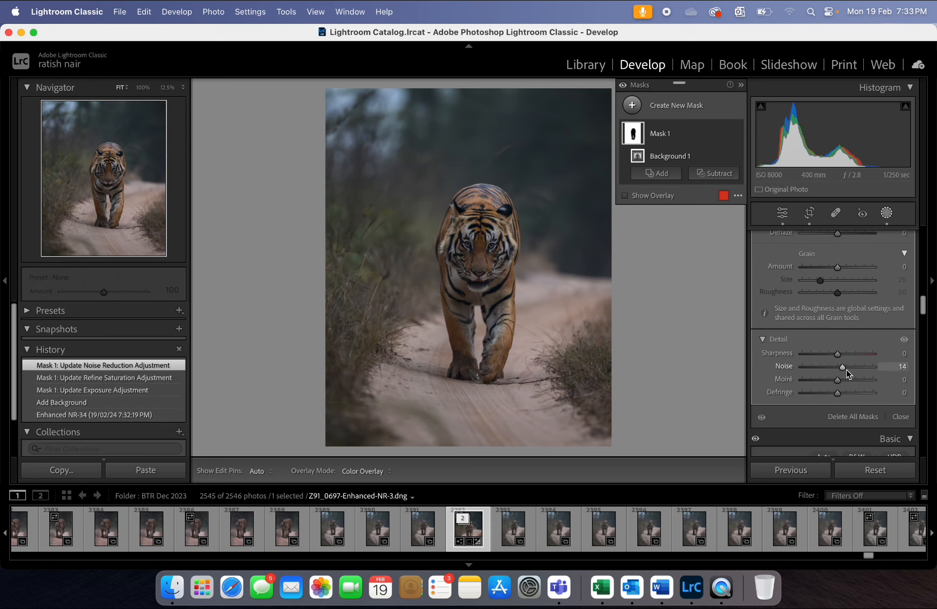
Create a new subject mask on the tiger and apply the Dodge (Lighten) preset to it
{"action": "scroll", "coordinate": [847, 370], "scroll_direction": "up", "scroll_amount": 5}
{"action": "scroll", "coordinate": [846, 370], "scroll_direction": "up", "scroll_amount": 3}
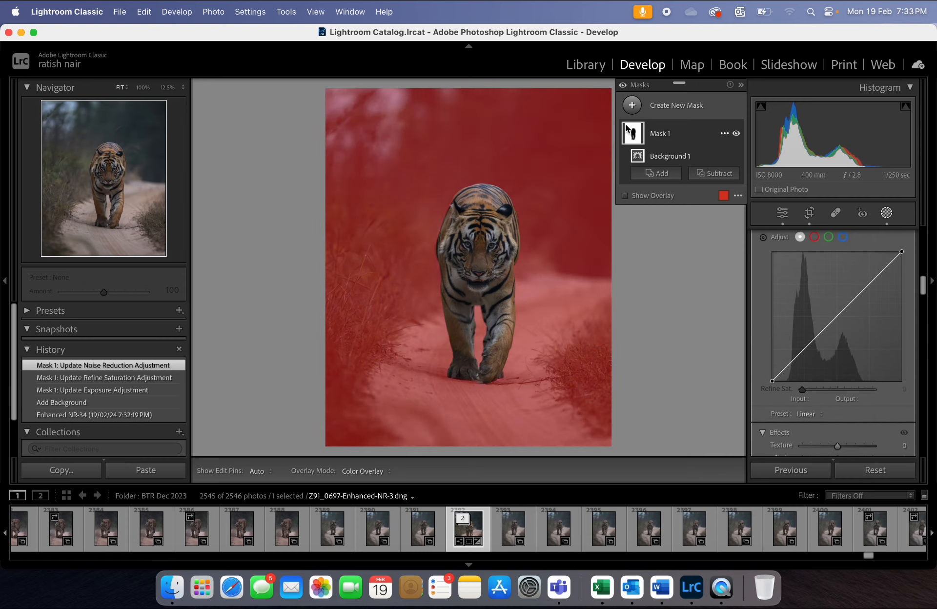
{"action": "left_click", "coordinate": [632, 104]}
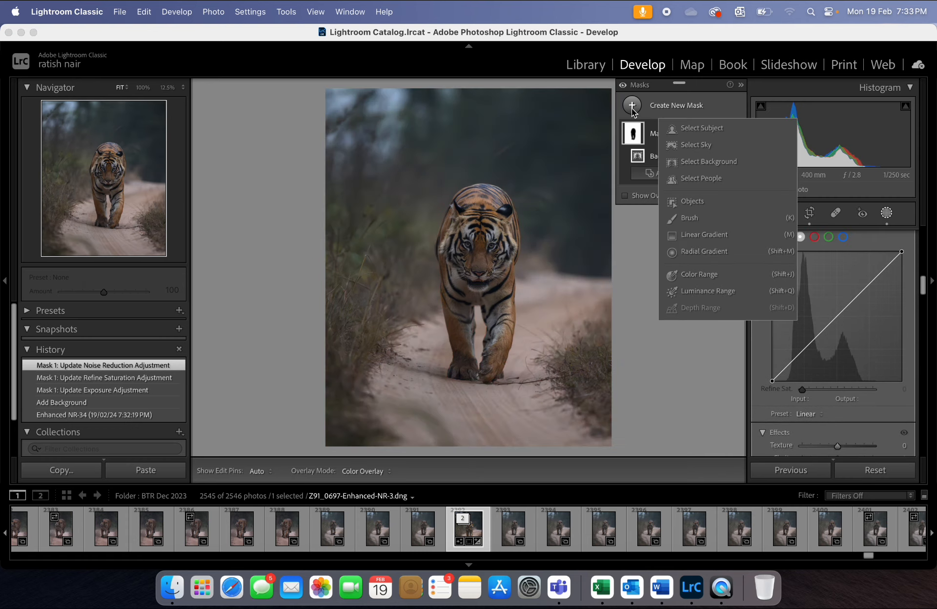
{"action": "left_click", "coordinate": [699, 129]}
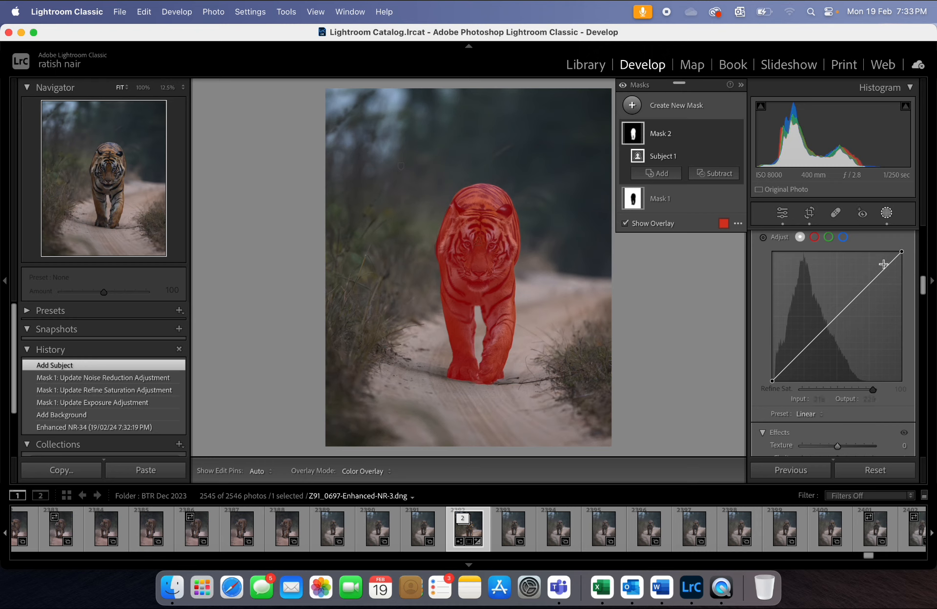
{"action": "scroll", "coordinate": [886, 268], "scroll_direction": "up", "scroll_amount": 5}
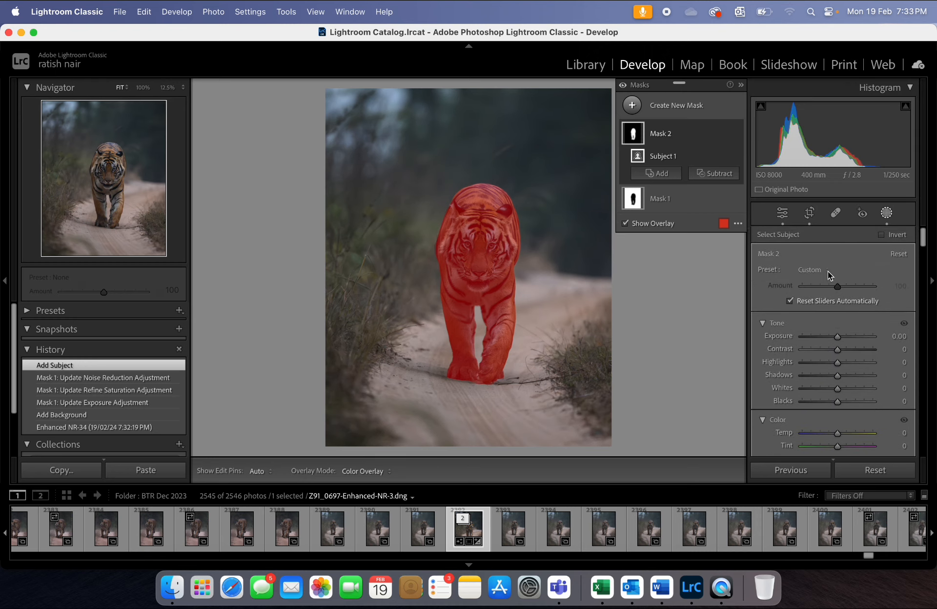
{"action": "left_click", "coordinate": [824, 269]}
{"action": "left_click", "coordinate": [830, 471]}
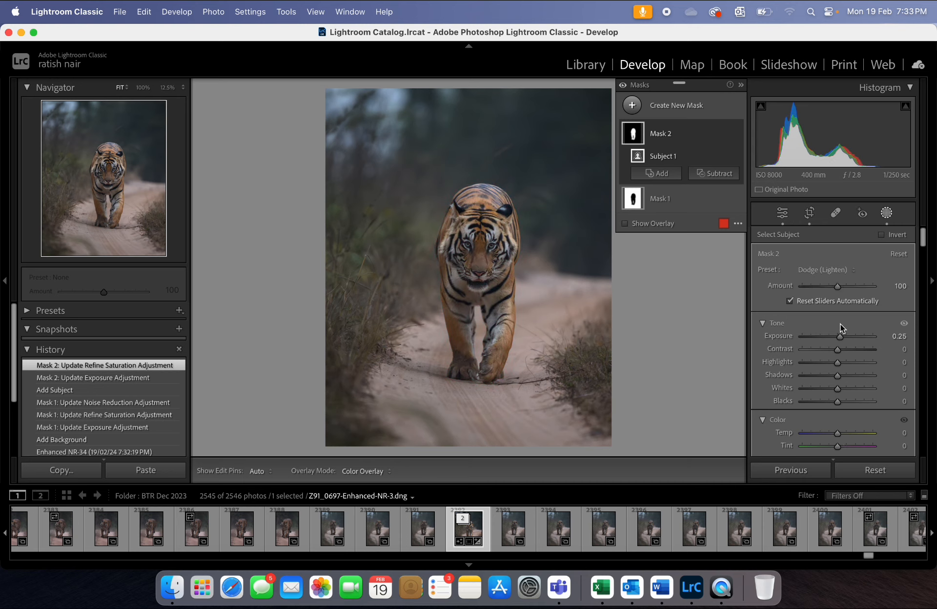
Set the tiger mask's Sharpness to 20 and Texture to 10, and return to the global edit settings
{"action": "scroll", "coordinate": [840, 324], "scroll_direction": "down", "scroll_amount": 10}
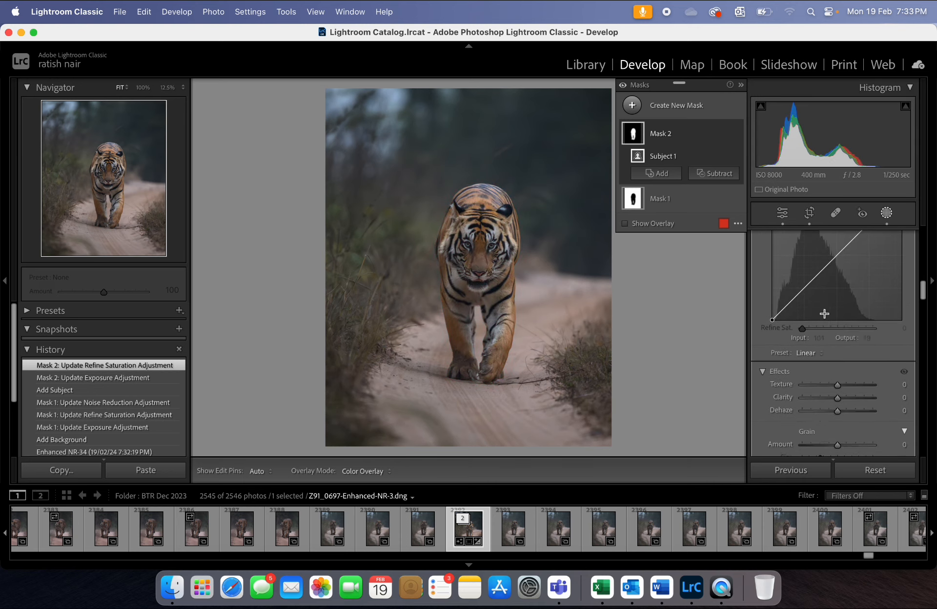
{"action": "scroll", "coordinate": [872, 374], "scroll_direction": "down", "scroll_amount": 5}
{"action": "scroll", "coordinate": [874, 378], "scroll_direction": "down", "scroll_amount": 3}
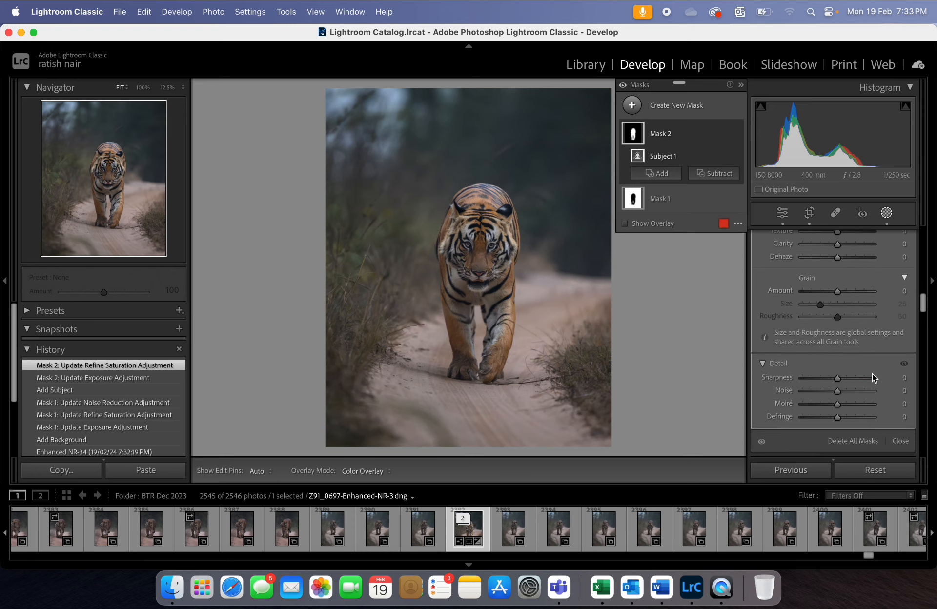
{"action": "left_click_drag", "start_coordinate": [838, 333], "coordinate": [842, 305]}
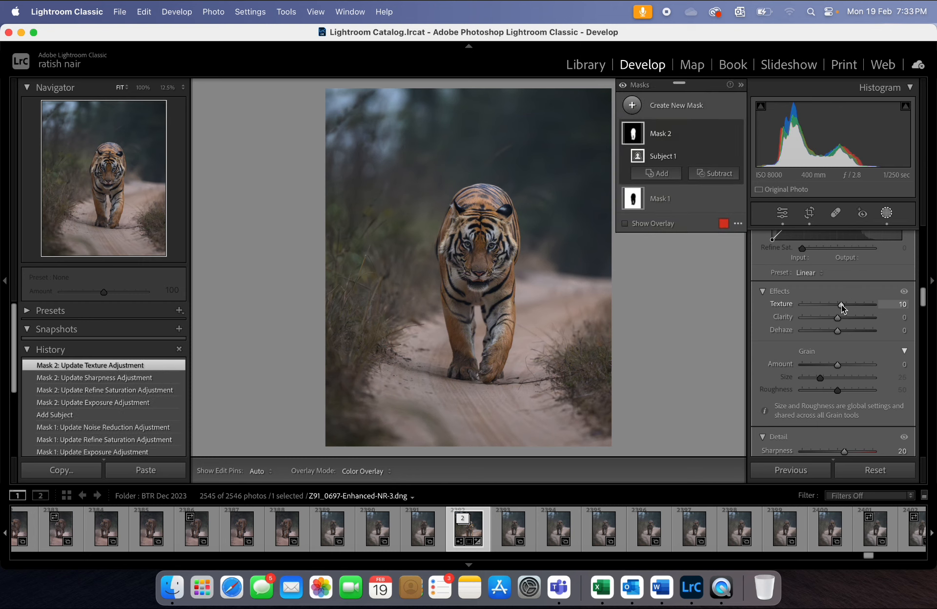
{"action": "left_click", "coordinate": [782, 213]}
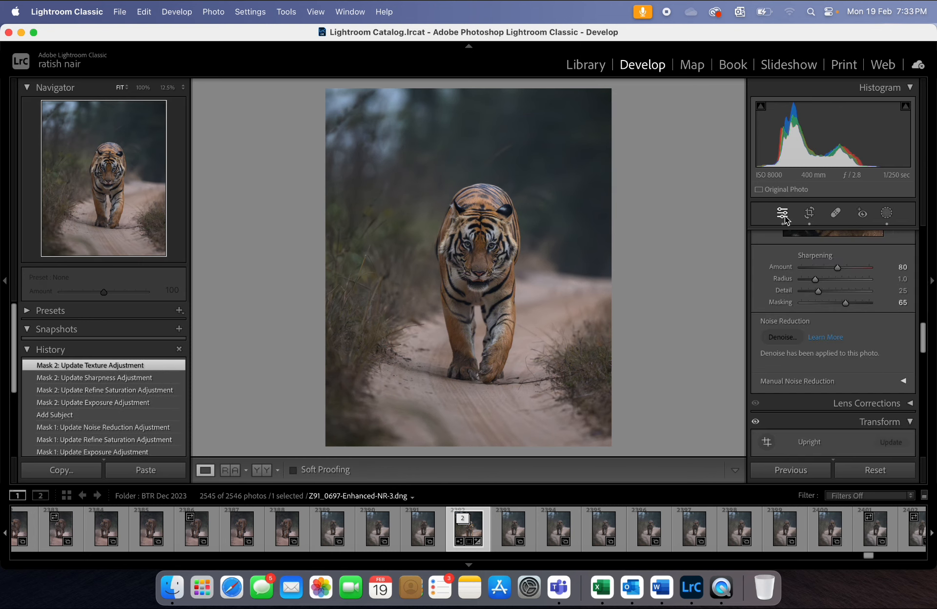
Inspect the tiger's face, back and the surrounding background at 100%, and return to the full-photo view
{"action": "left_click", "coordinate": [472, 239]}
{"action": "scroll", "coordinate": [471, 239], "scroll_direction": "right", "scroll_amount": 5}
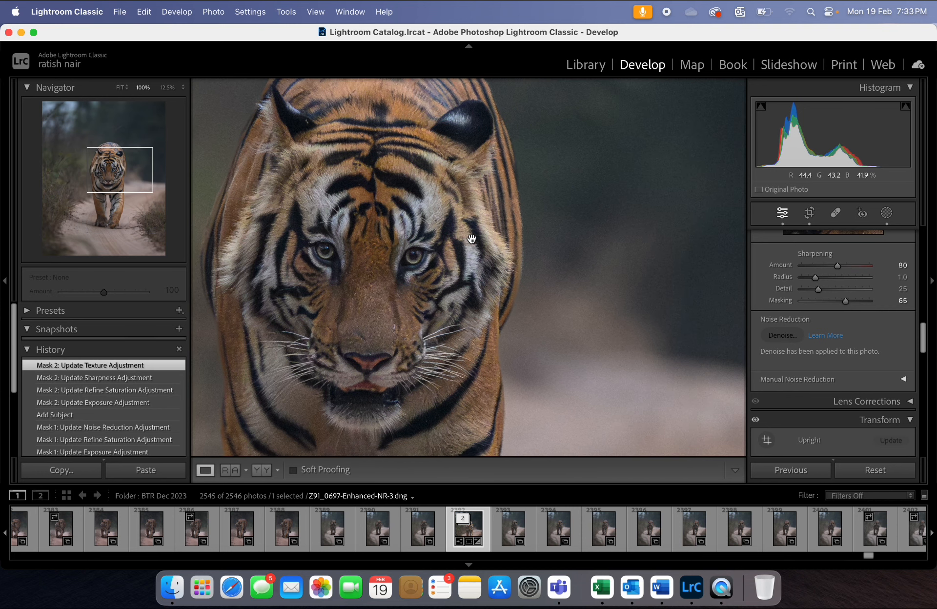
{"action": "scroll", "coordinate": [471, 239], "scroll_direction": "left", "scroll_amount": 5}
{"action": "scroll", "coordinate": [472, 238], "scroll_direction": "up", "scroll_amount": 3}
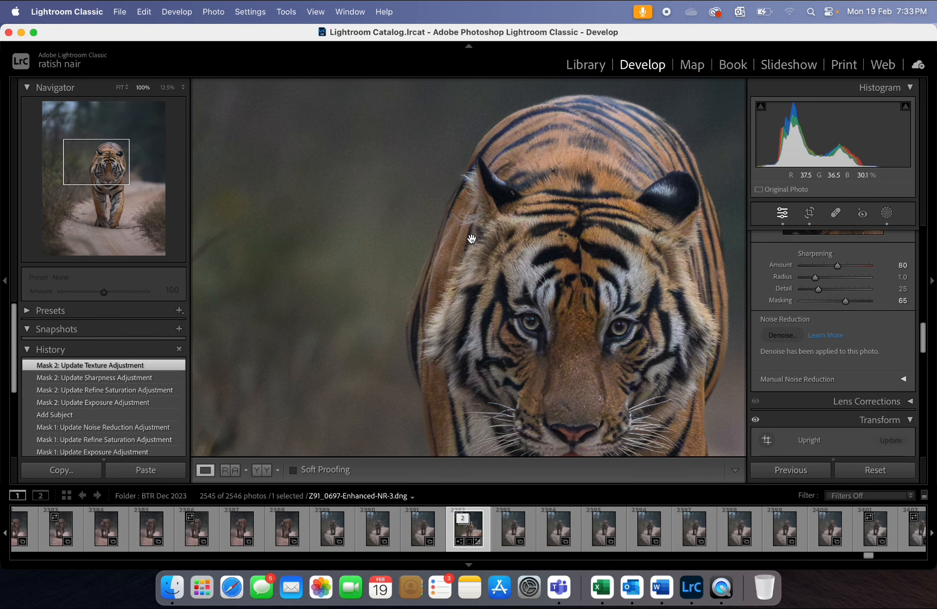
{"action": "scroll", "coordinate": [471, 239], "scroll_direction": "down", "scroll_amount": 3}
{"action": "scroll", "coordinate": [471, 239], "scroll_direction": "right", "scroll_amount": 3}
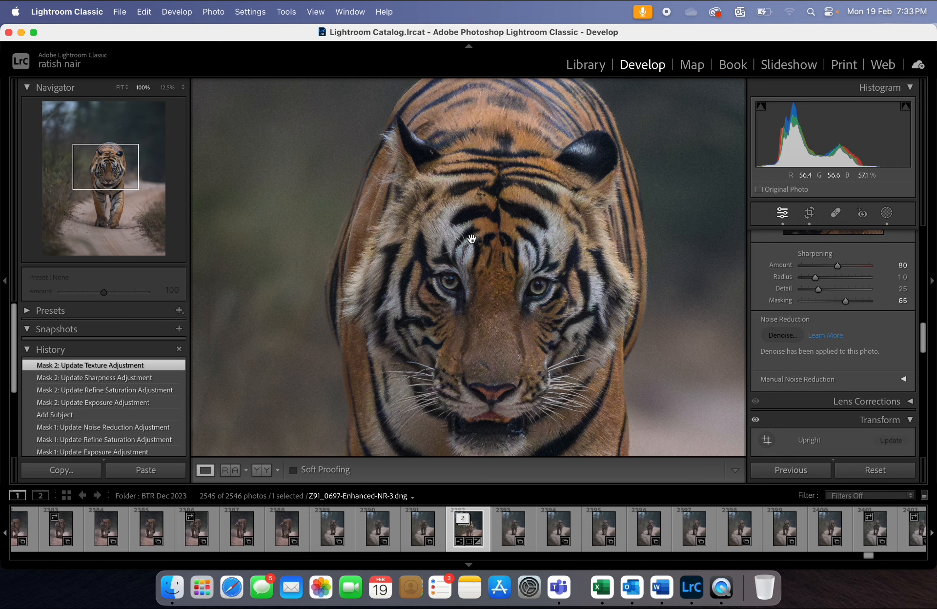
{"action": "scroll", "coordinate": [471, 239], "scroll_direction": "down", "scroll_amount": 3}
{"action": "scroll", "coordinate": [471, 239], "scroll_direction": "right", "scroll_amount": 1}
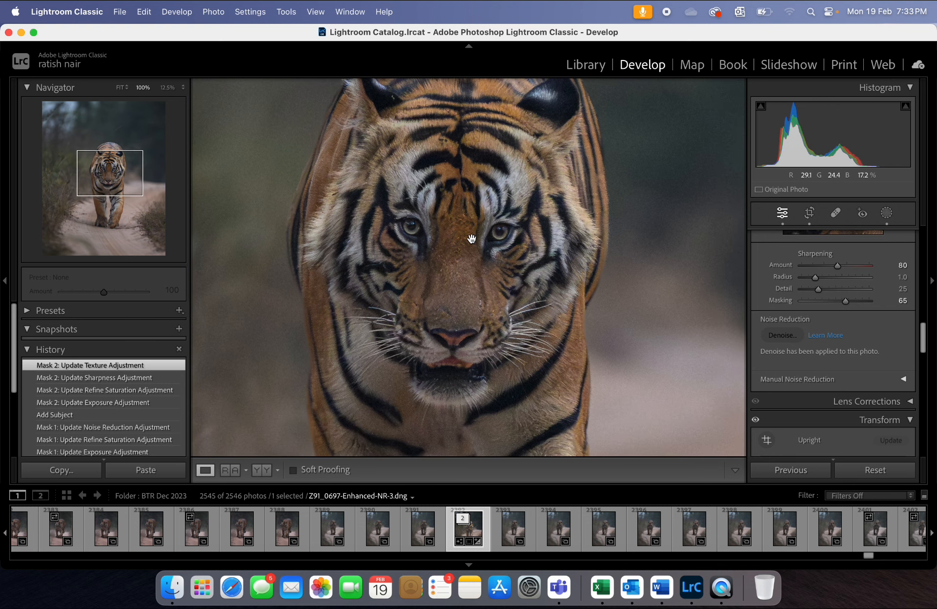
{"action": "left_click", "coordinate": [557, 313]}
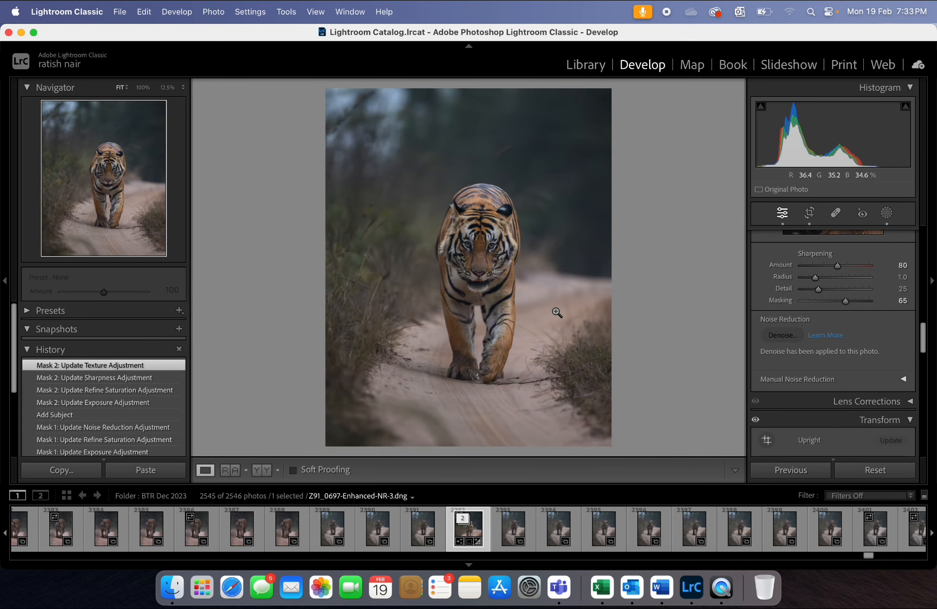